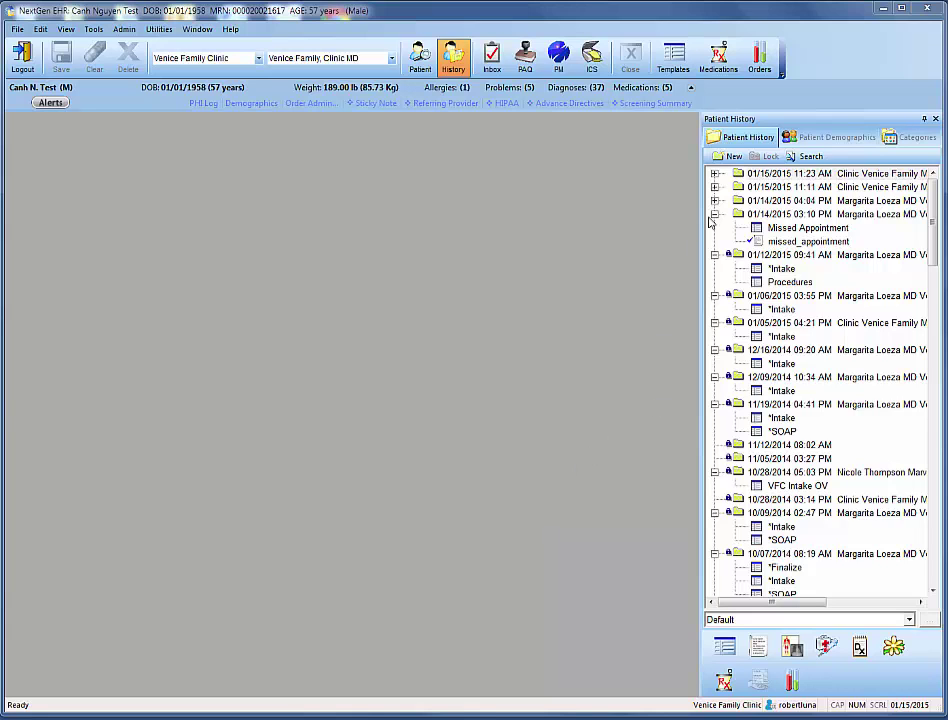
# - Add another encounter for today using the *Intake template
pyautogui.click(730, 156)
pyautogui.click(477, 393)
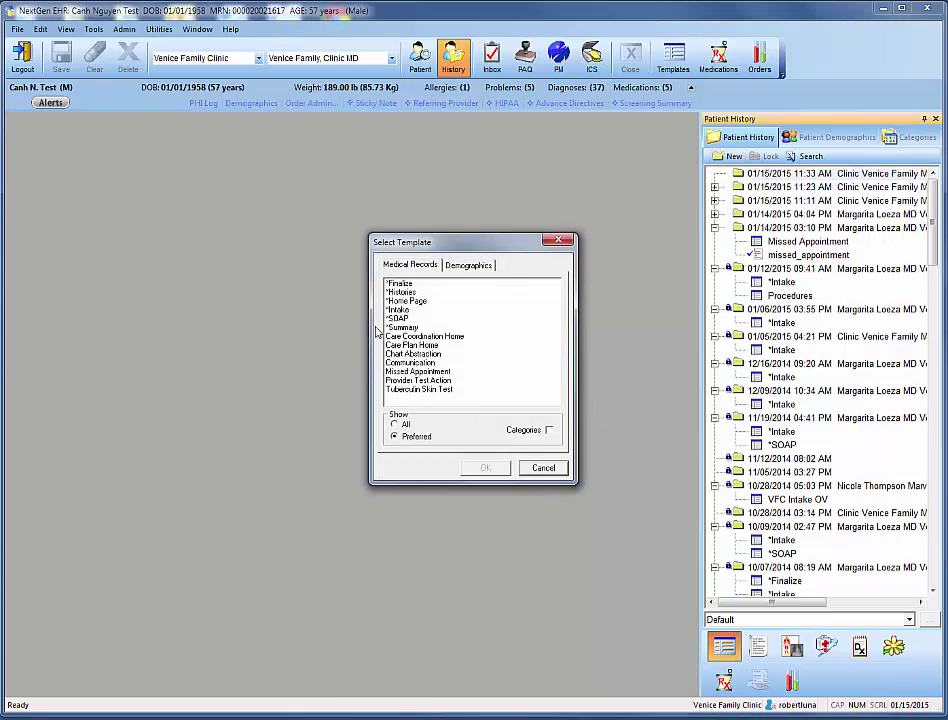
pyautogui.click(398, 309)
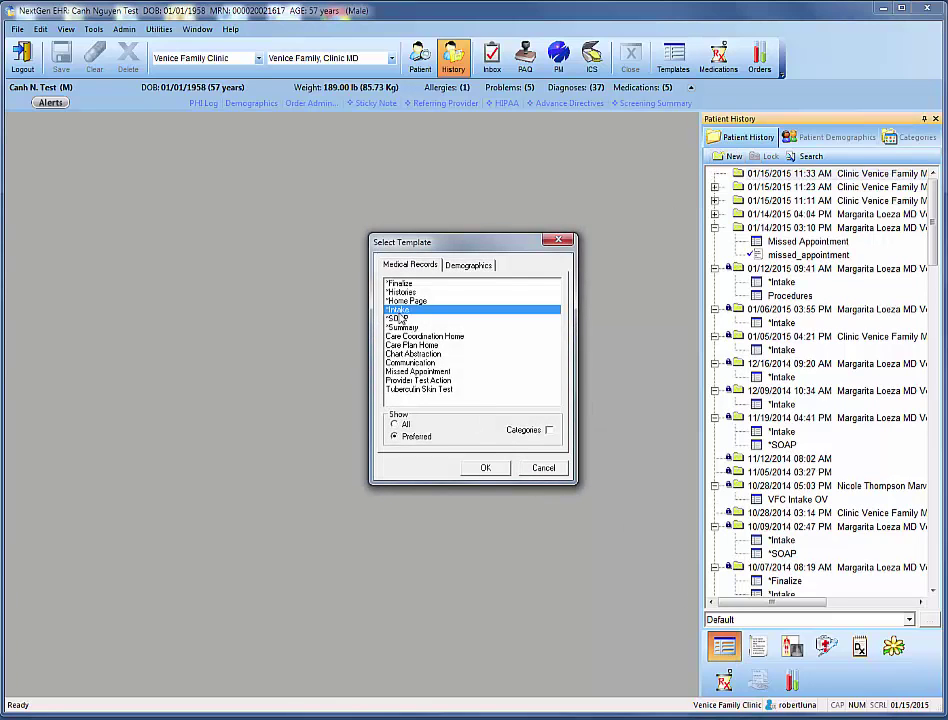
pyautogui.click(485, 468)
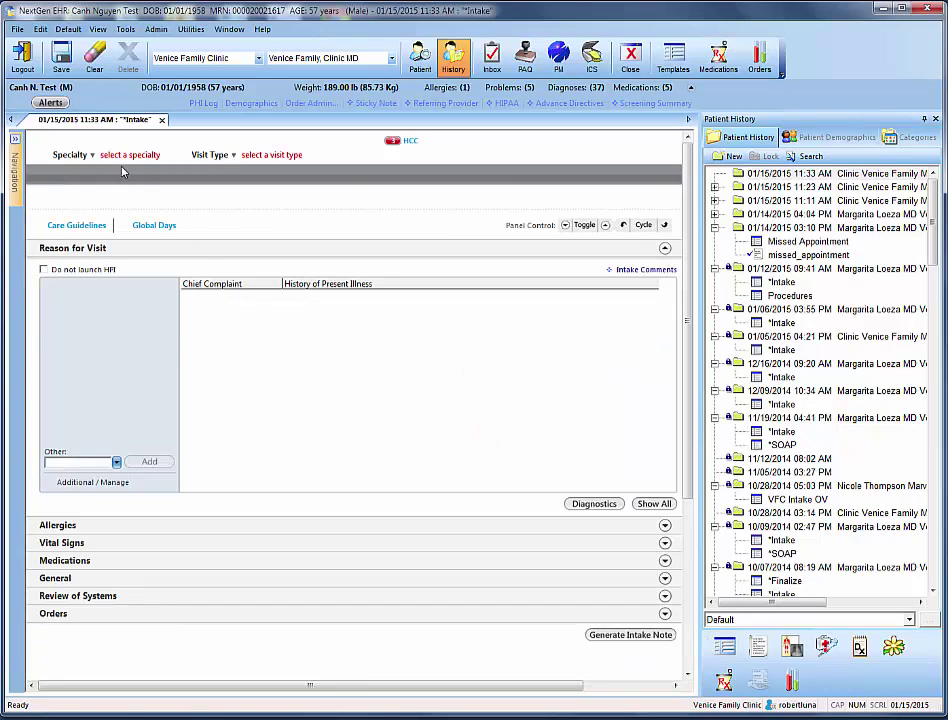
# - Set the specialty to Family Practice and the visit type to Nurse Visit
pyautogui.click(128, 158)
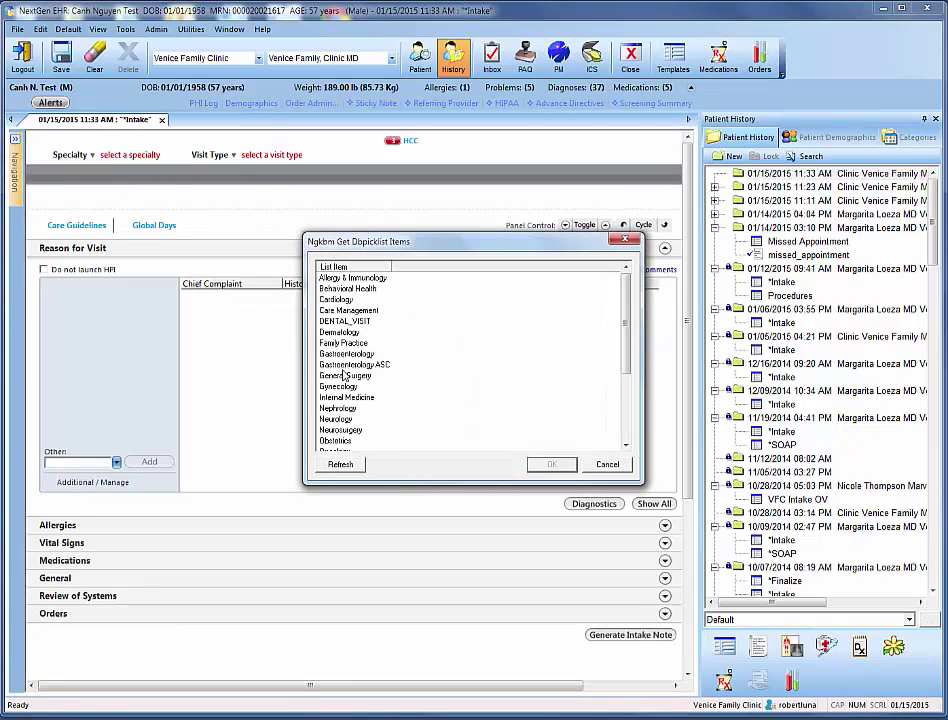
pyautogui.click(335, 342)
pyautogui.click(551, 464)
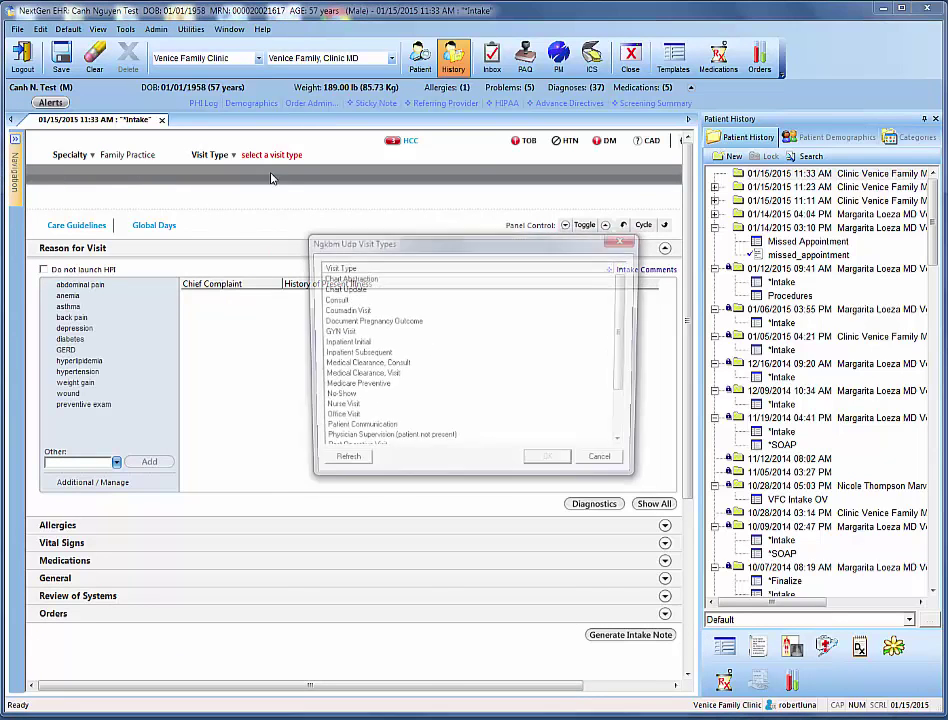
pyautogui.click(344, 408)
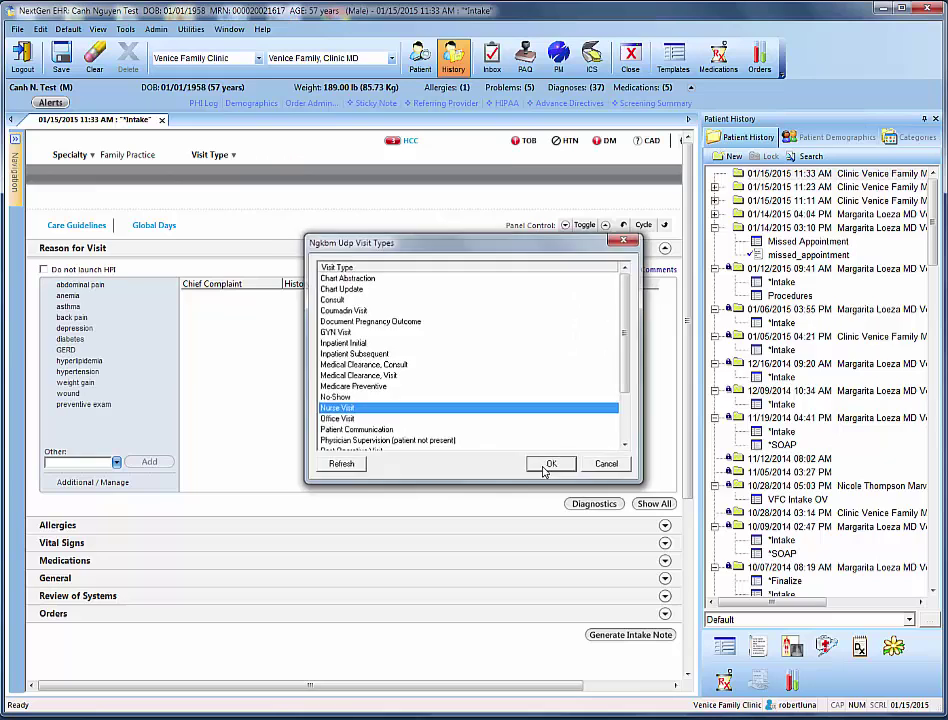
pyautogui.click(551, 464)
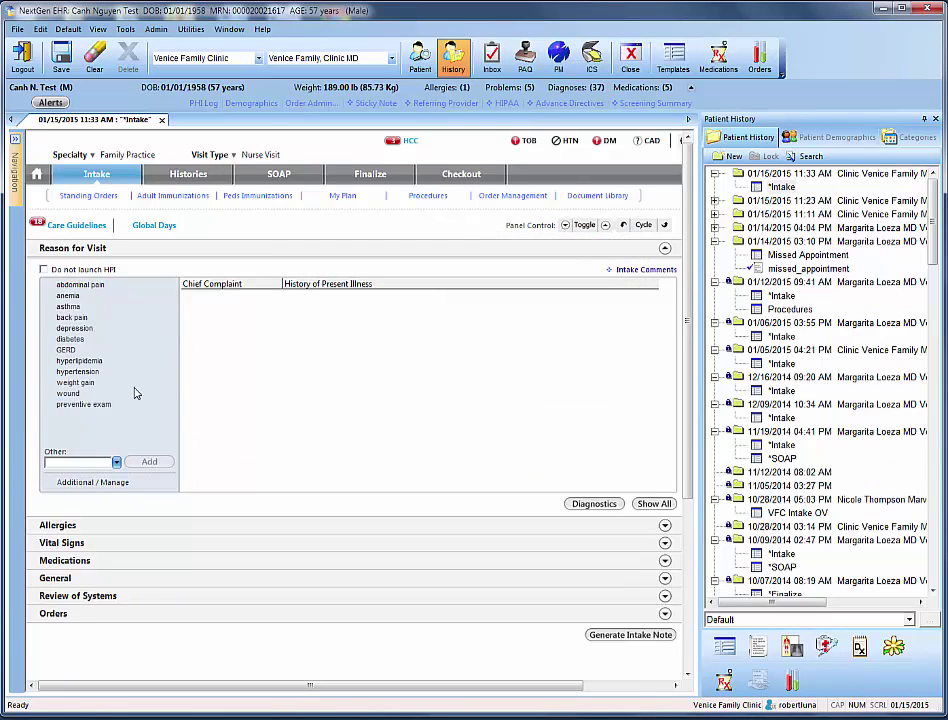
# - Add 'PPD test' as a custom chief complaint
pyautogui.click(81, 461)
pyautogui.write('Fl')
pyautogui.write('D t')
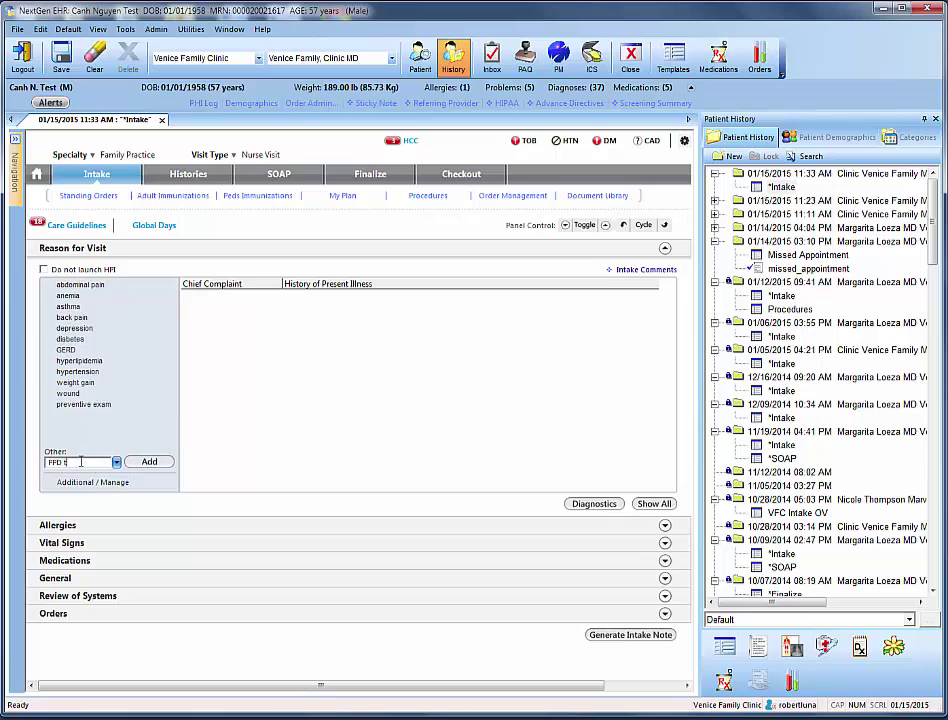
pyautogui.write('est')
pyautogui.click(149, 461)
# - Save an HPI noting prior positive PPDs, a CXR request for a new job, and no INH treatment
pyautogui.click(158, 299)
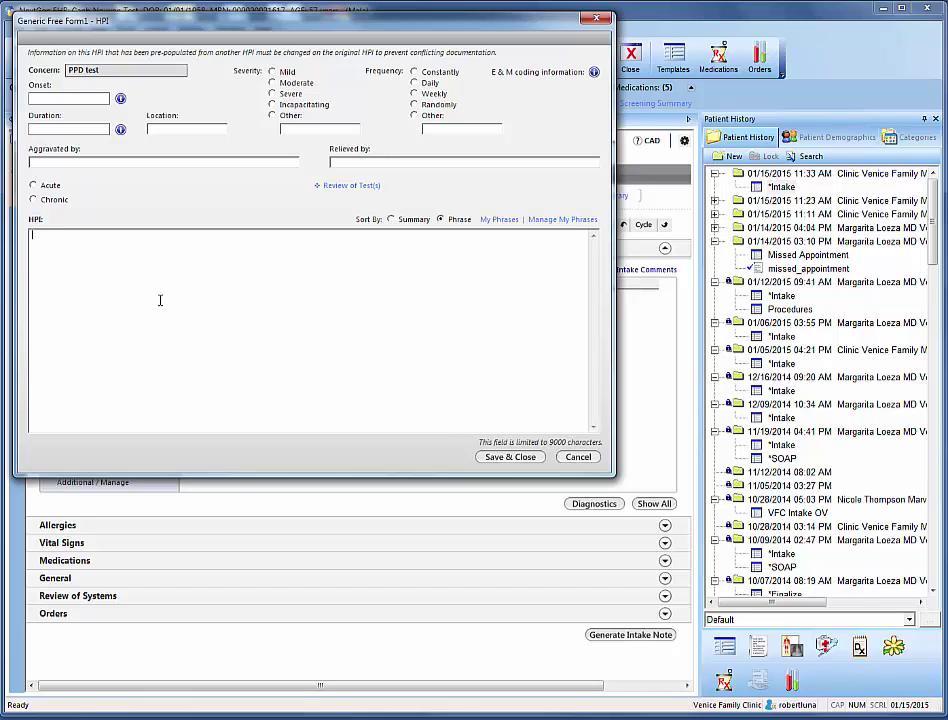
pyautogui.write('postive history of PPD tests')
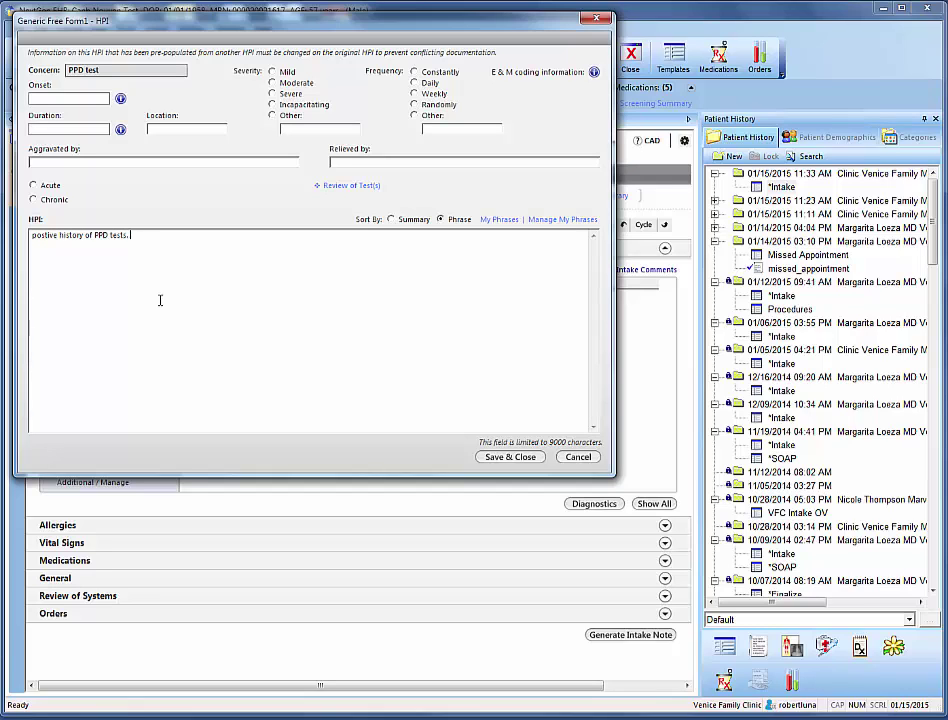
pyautogui.write('. Pateint requesting ')
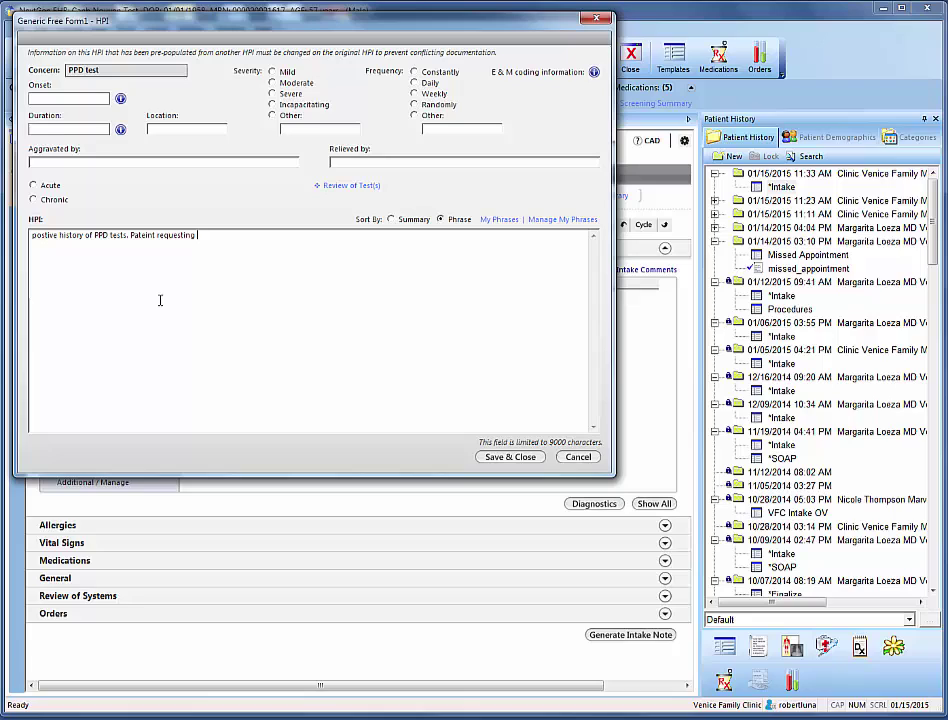
pyautogui.write('XXR for mew job. Denies any')
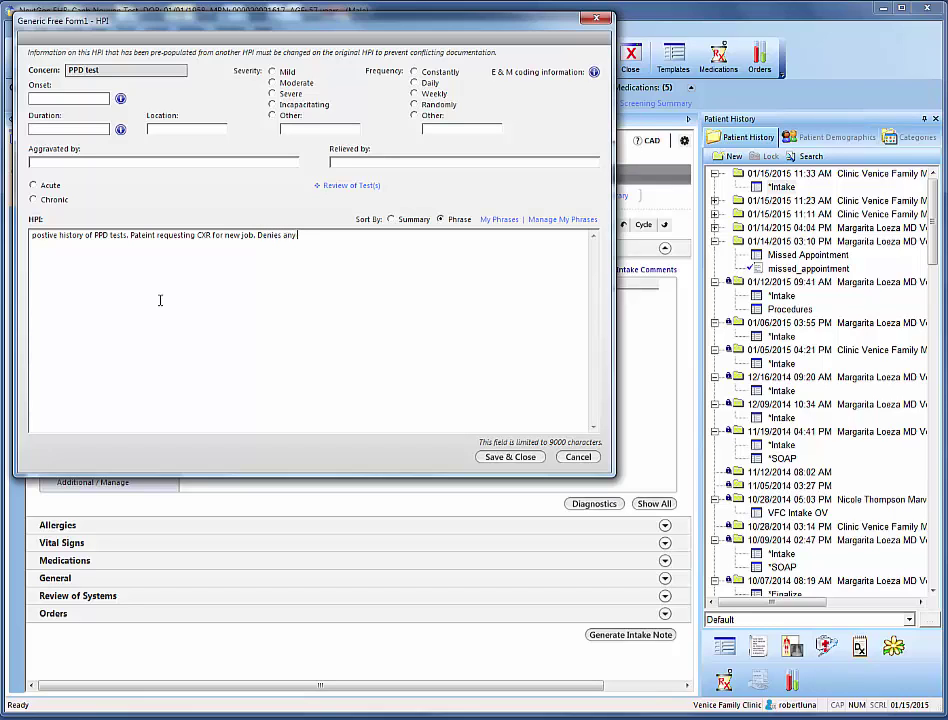
pyautogui.write(' INH treatment in the past.')
pyautogui.click(509, 459)
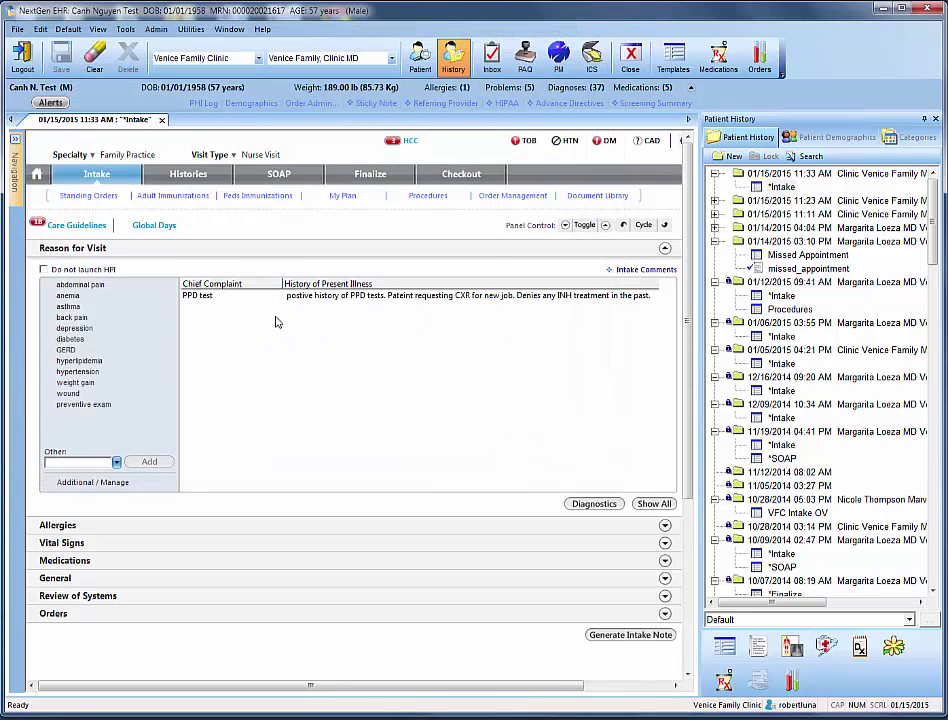
# - In the Tuberculin Skin Test template, add diagnosis 795.51, nonspecific tuberculin reaction without active TB
pyautogui.click(16, 178)
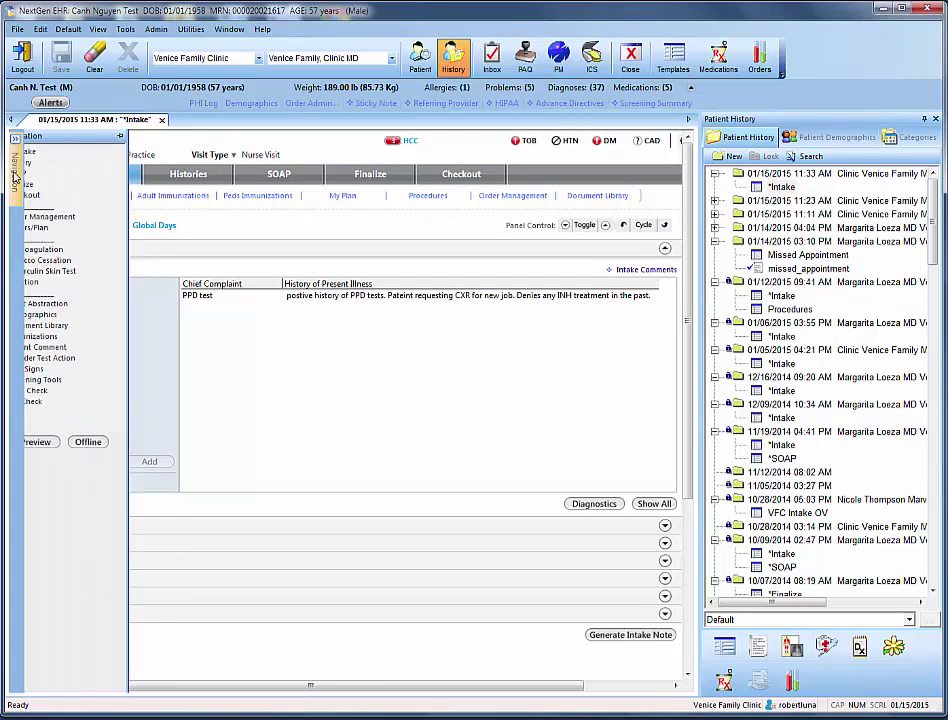
pyautogui.click(33, 270)
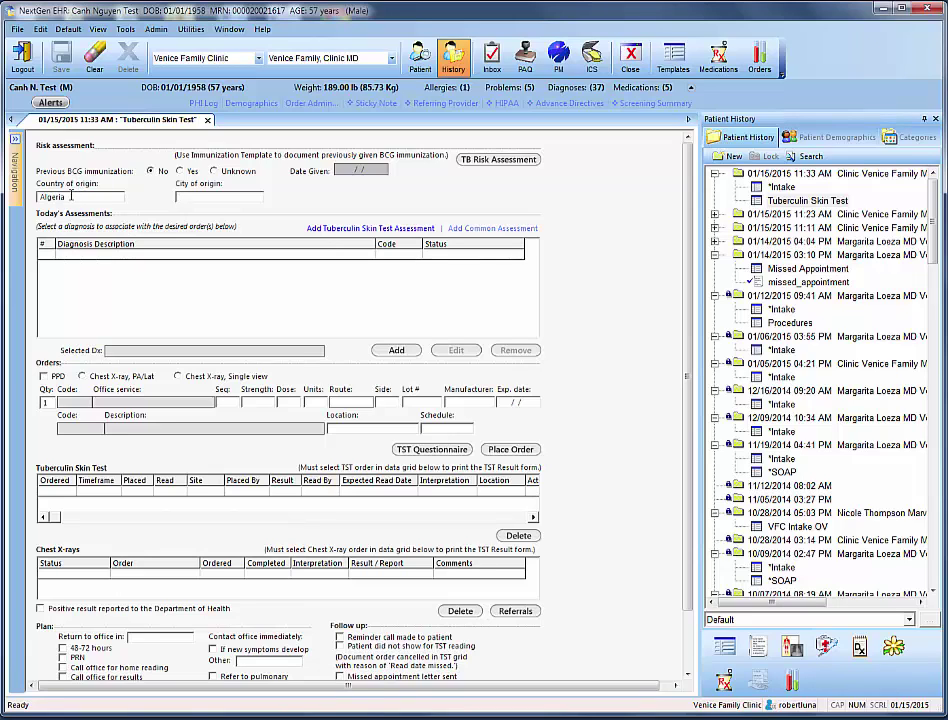
pyautogui.click(350, 230)
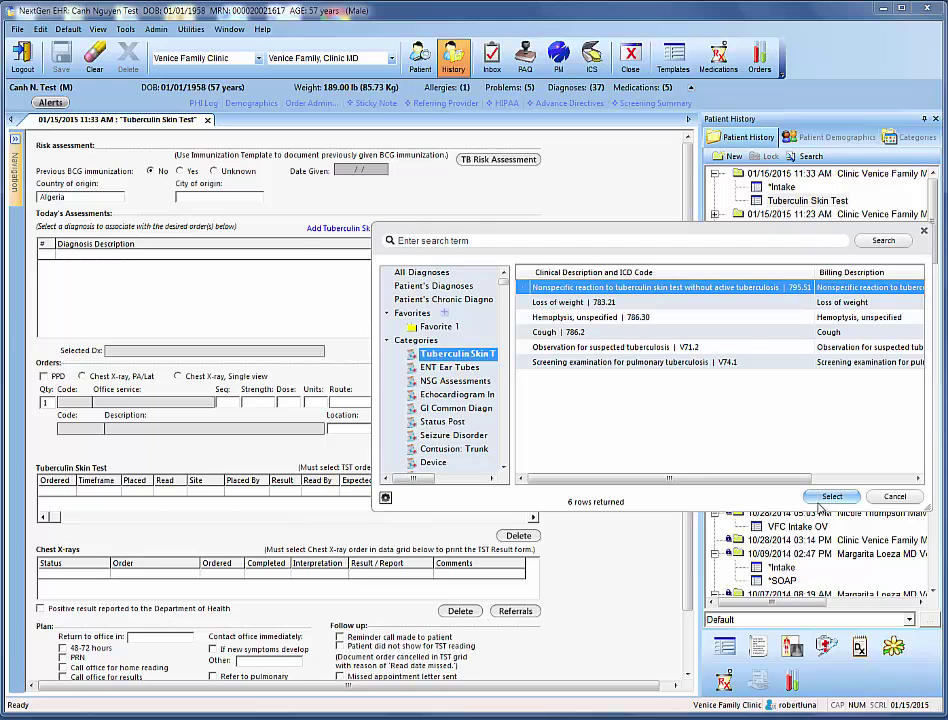
pyautogui.click(830, 497)
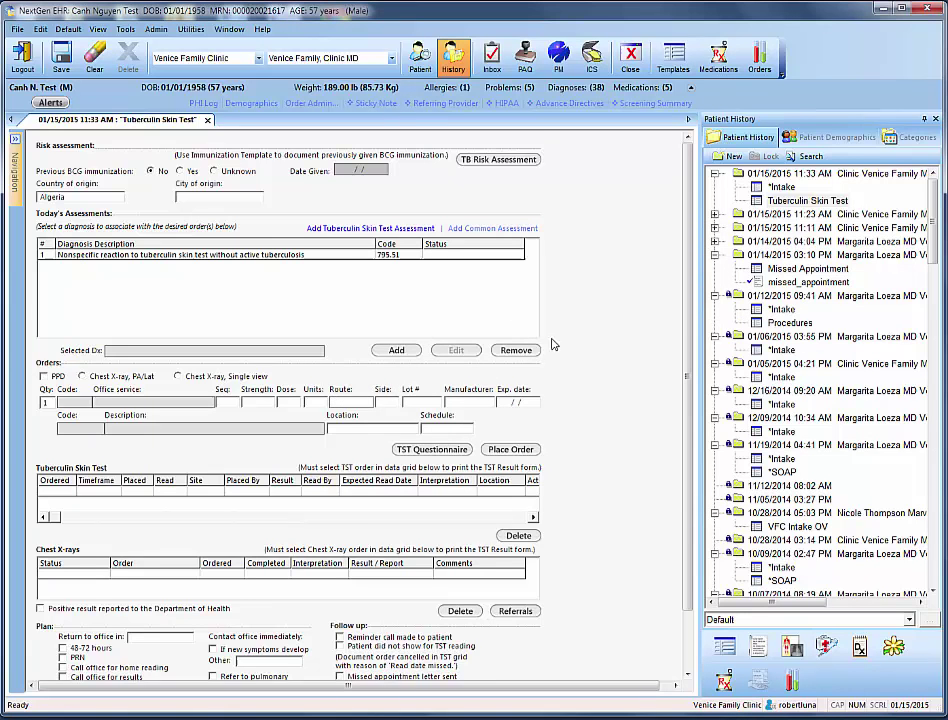
# - Answer Neg for fever, night sweats, cough, coughing blood, weight loss, respiratory symptoms and BCG
pyautogui.scroll(-2, 686, 365)
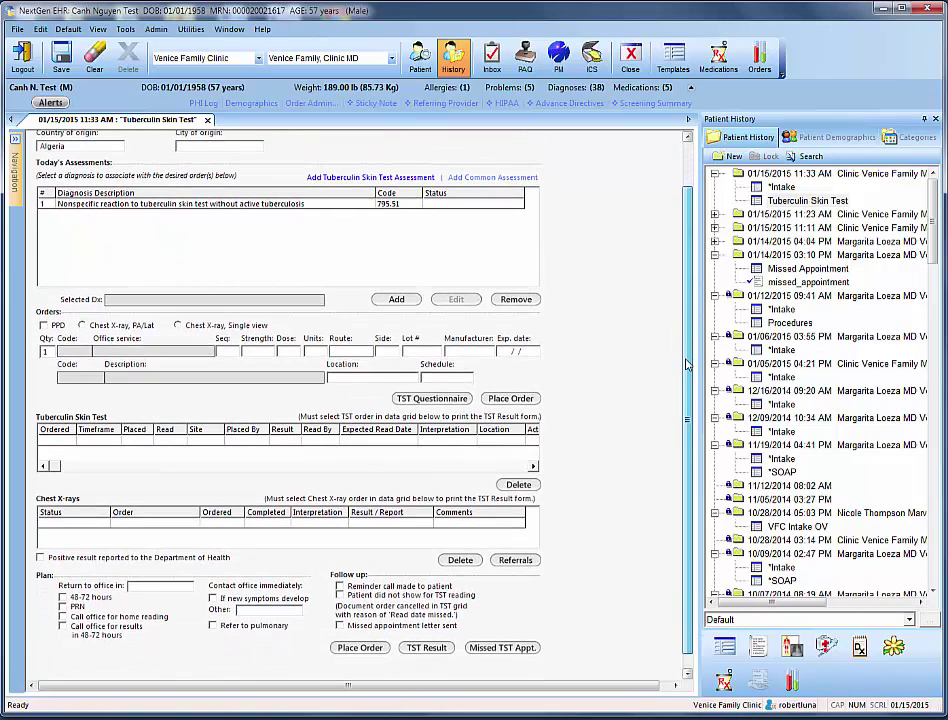
pyautogui.click(432, 402)
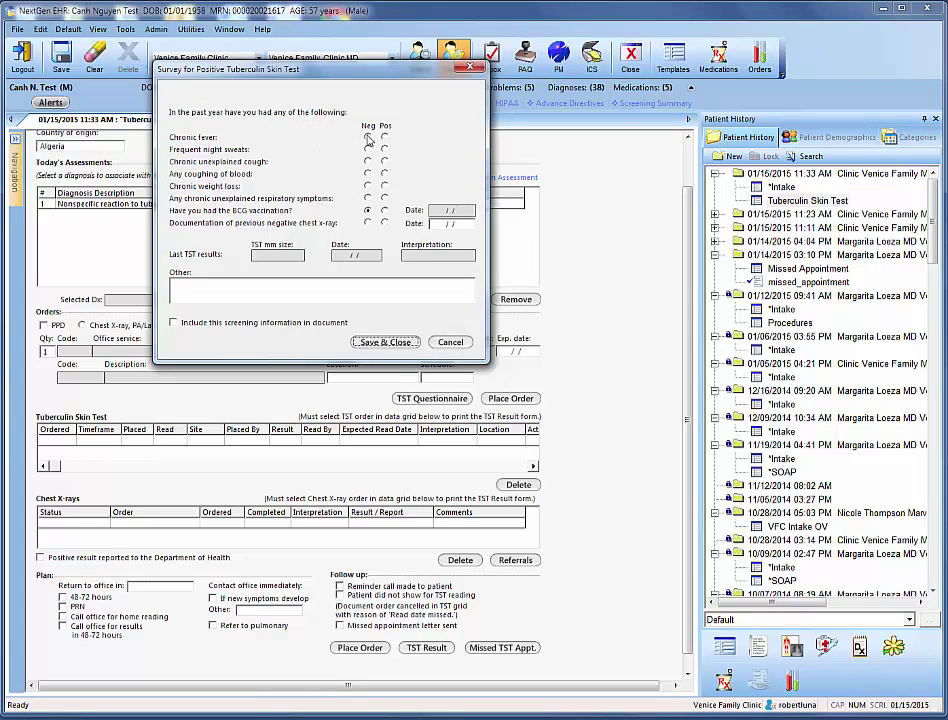
pyautogui.click(368, 137)
pyautogui.click(368, 149)
pyautogui.click(368, 161)
pyautogui.click(368, 174)
pyautogui.click(368, 186)
pyautogui.click(368, 198)
pyautogui.click(368, 210)
# - Record a prior negative chest X-ray dated 01/15/2013 and save the survey
pyautogui.click(368, 223)
pyautogui.click(455, 224)
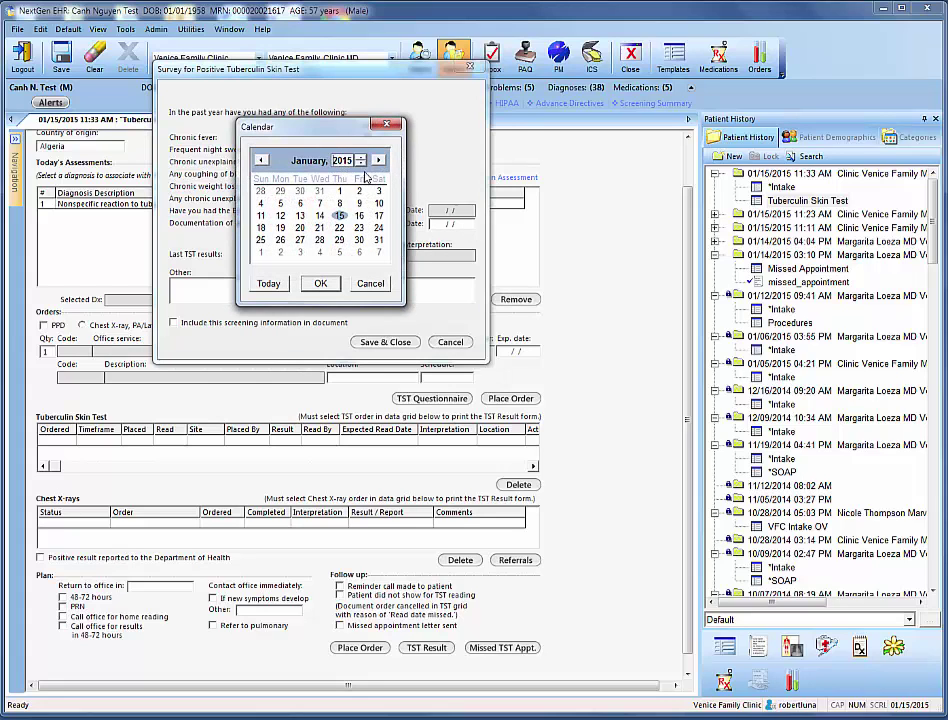
pyautogui.click(361, 164)
pyautogui.click(361, 164)
pyautogui.click(326, 283)
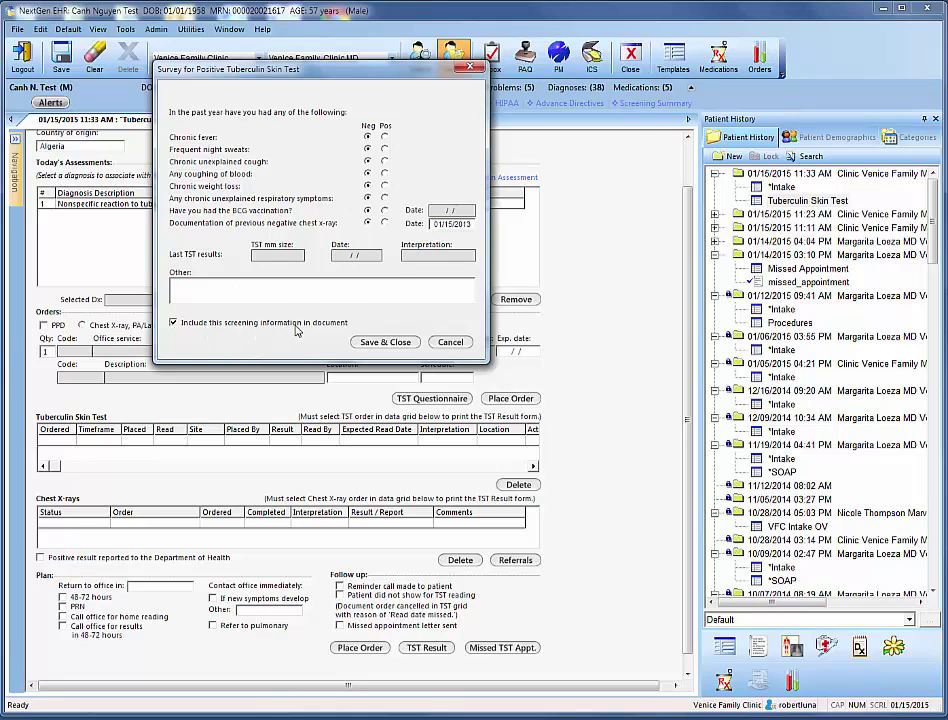
pyautogui.click(383, 343)
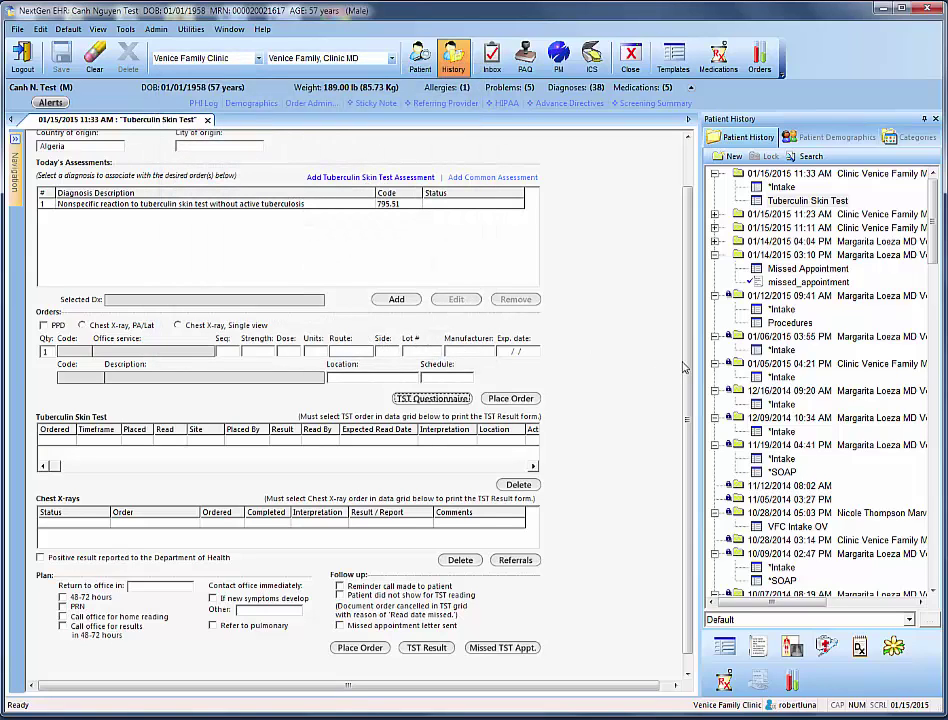
# - Set the Return to office in interval to 1 Week
pyautogui.scroll(-1, 650, 425)
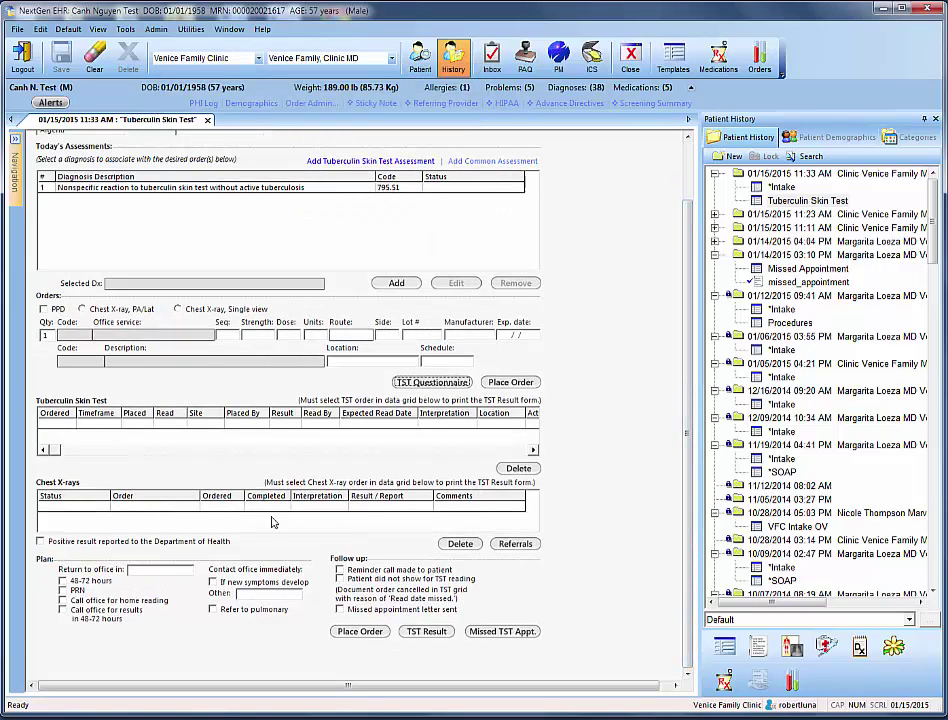
pyautogui.click(143, 573)
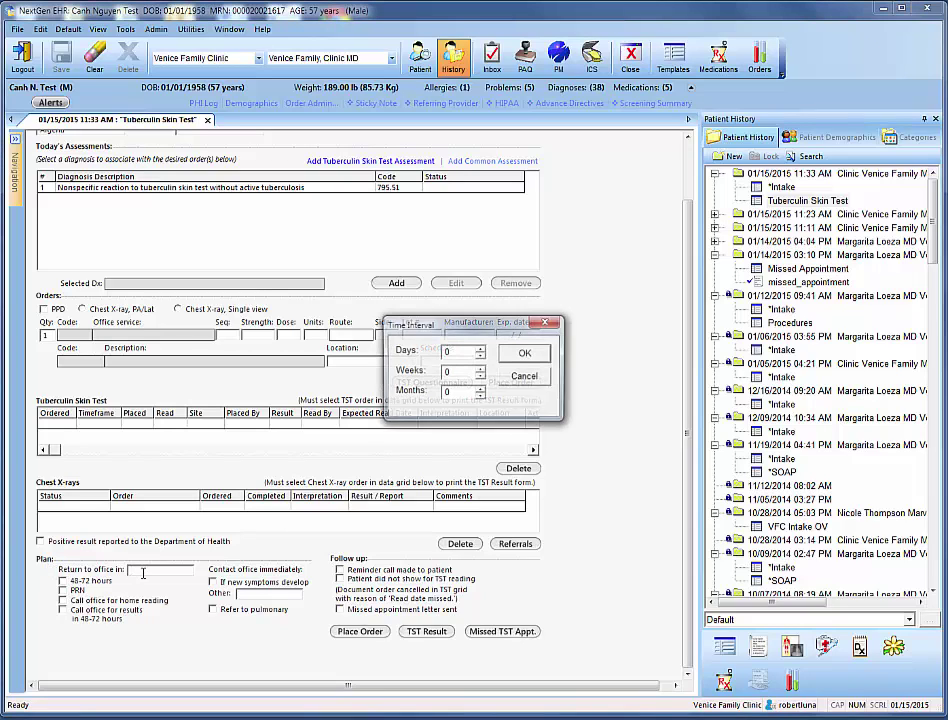
pyautogui.click(482, 370)
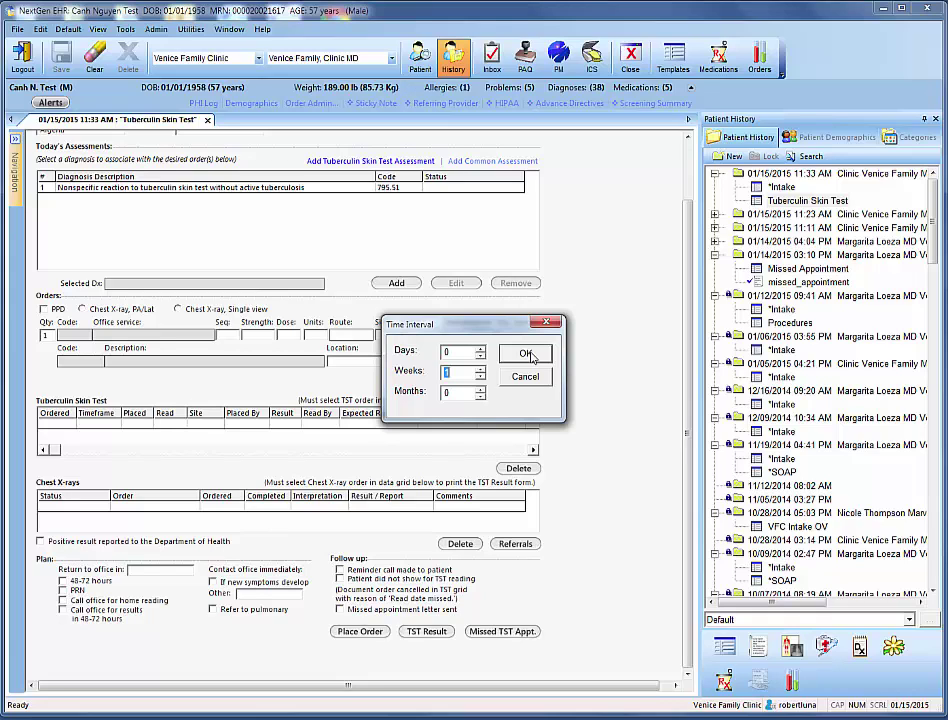
pyautogui.click(527, 355)
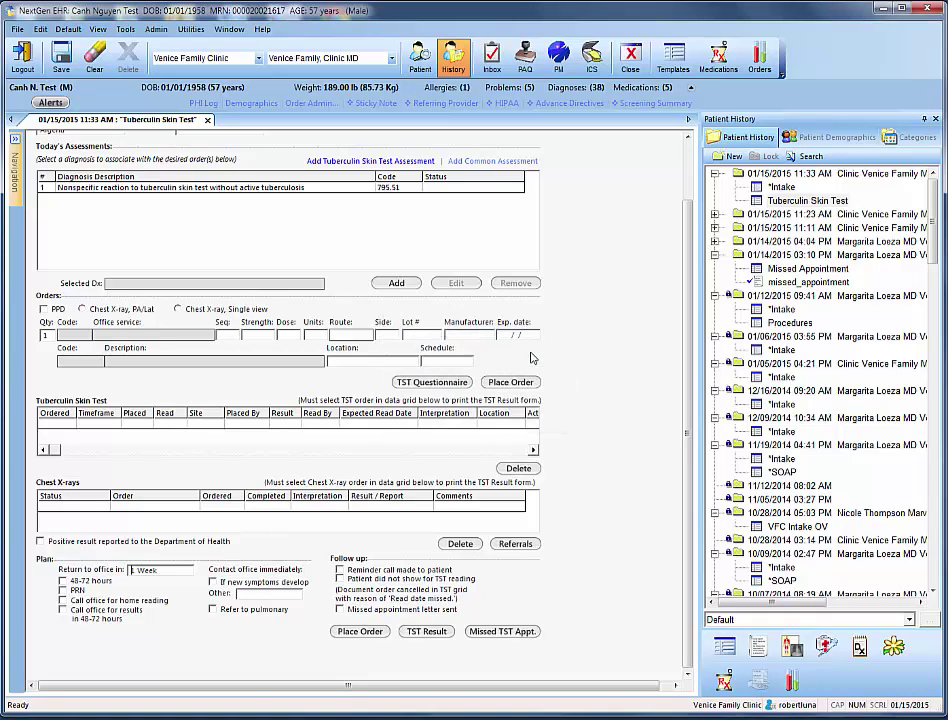
# - Generate the TST Result document without a placed PPD order, then close the tst_documentation tab
pyautogui.click(429, 634)
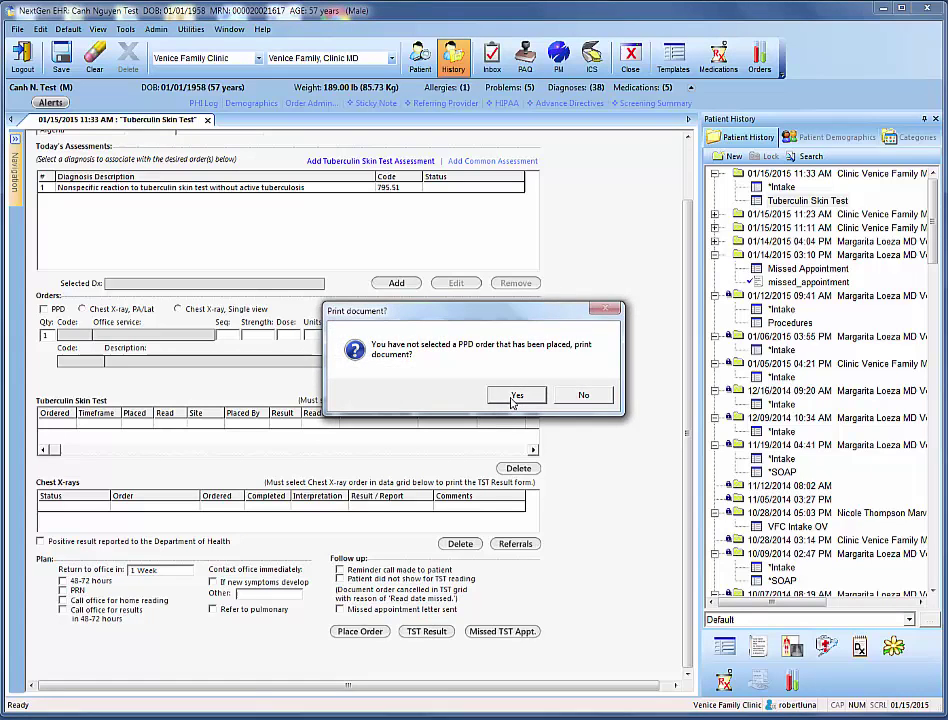
pyautogui.click(516, 396)
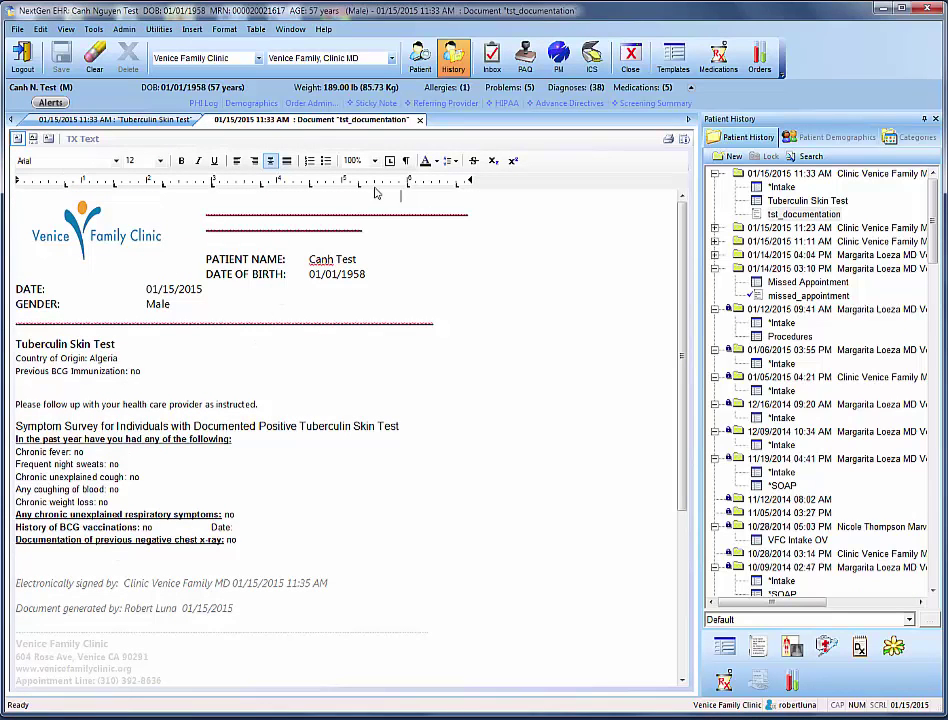
pyautogui.click(420, 120)
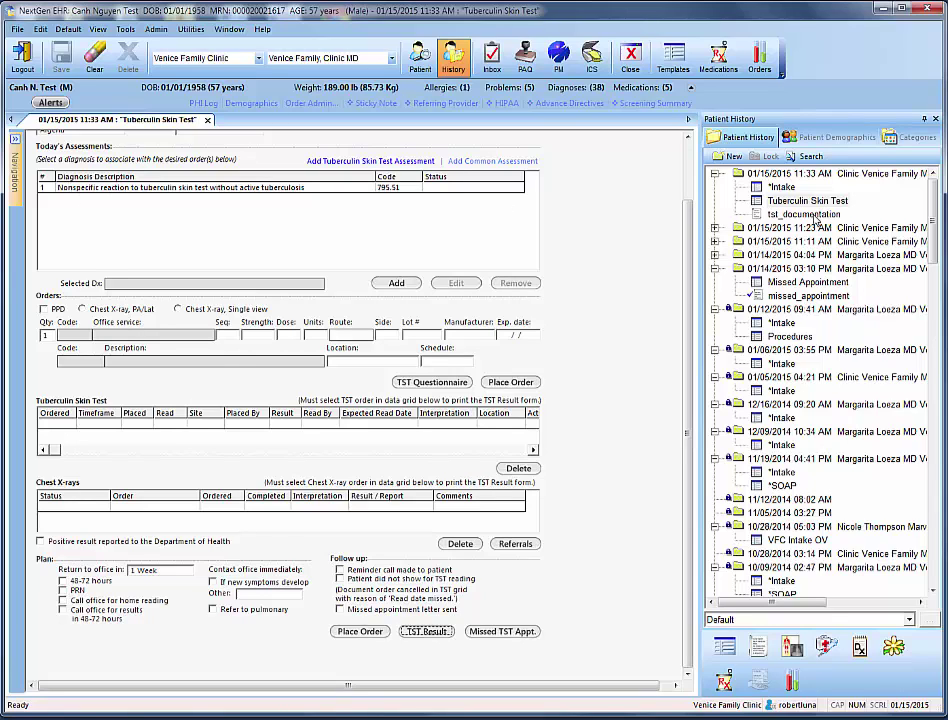
# - In the SOAP note's My Plan, load the nonspecific tuberculin reaction orders, including a single-view chest X-ray
pyautogui.moveTo(15, 183)
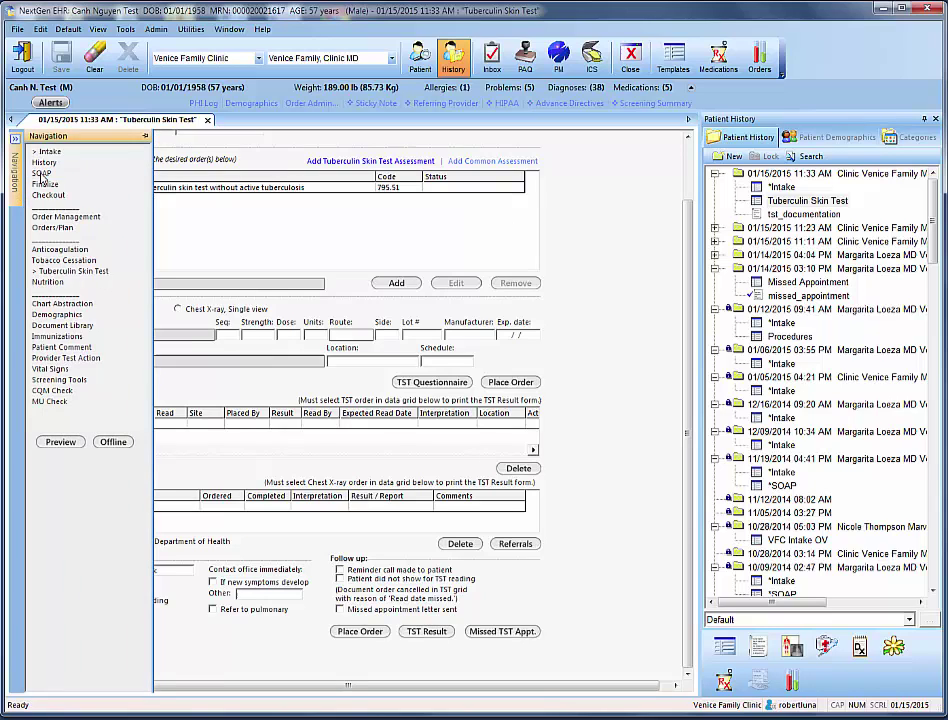
pyautogui.click(42, 174)
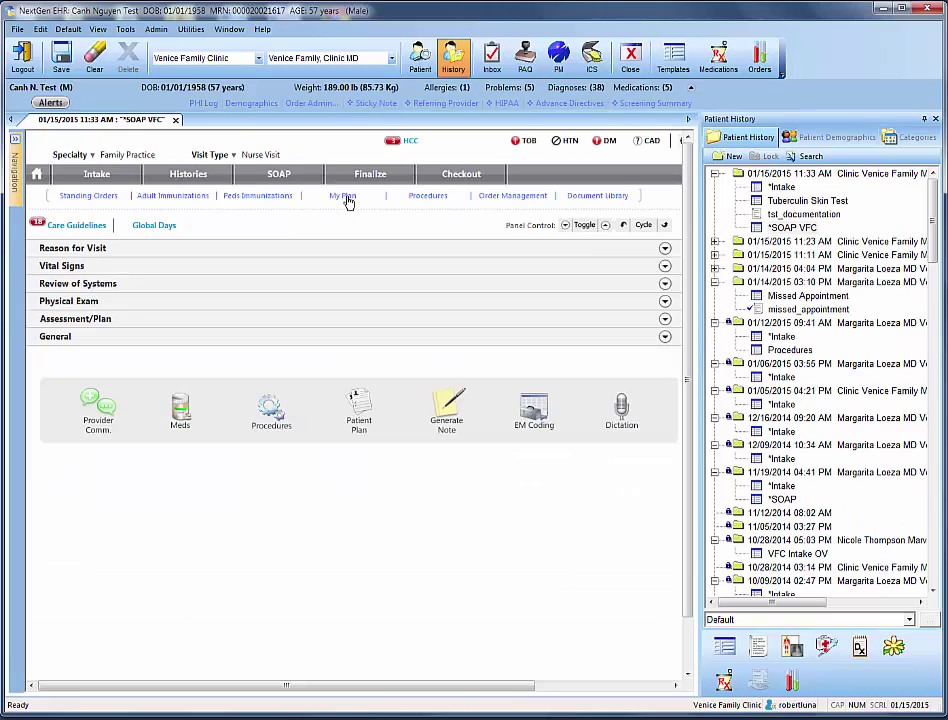
pyautogui.click(343, 196)
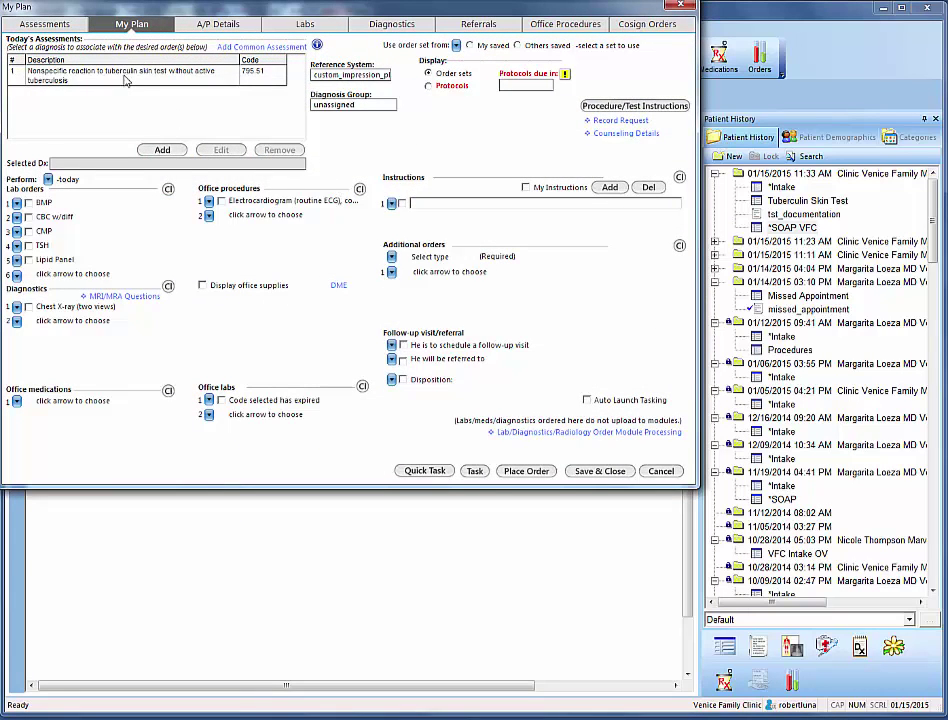
pyautogui.click(126, 81)
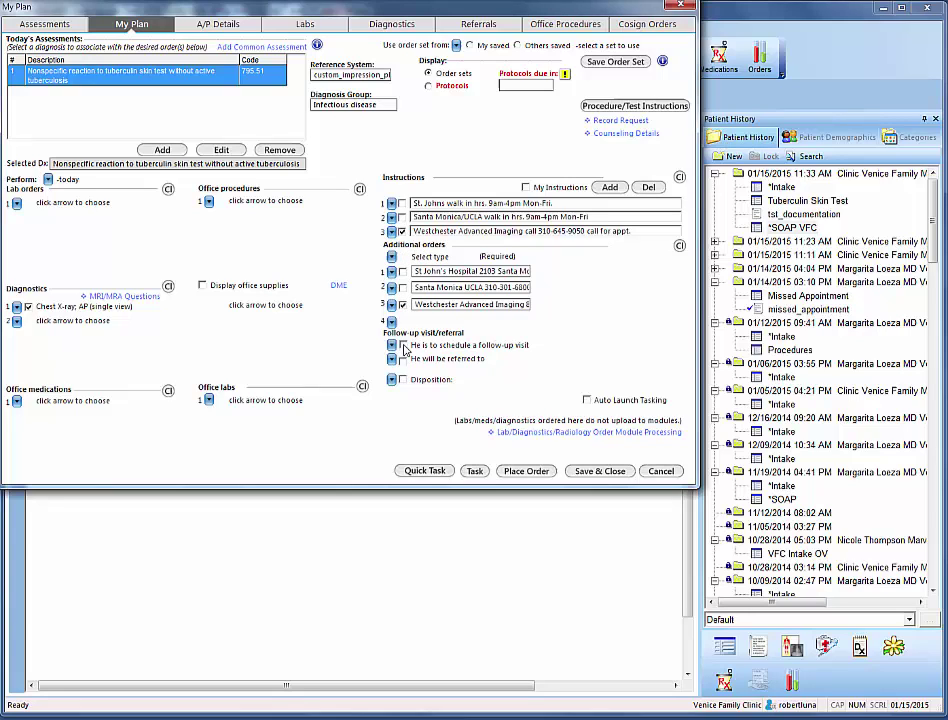
# - Add a follow-up with MD for CXR results/INH treatment
pyautogui.click(403, 345)
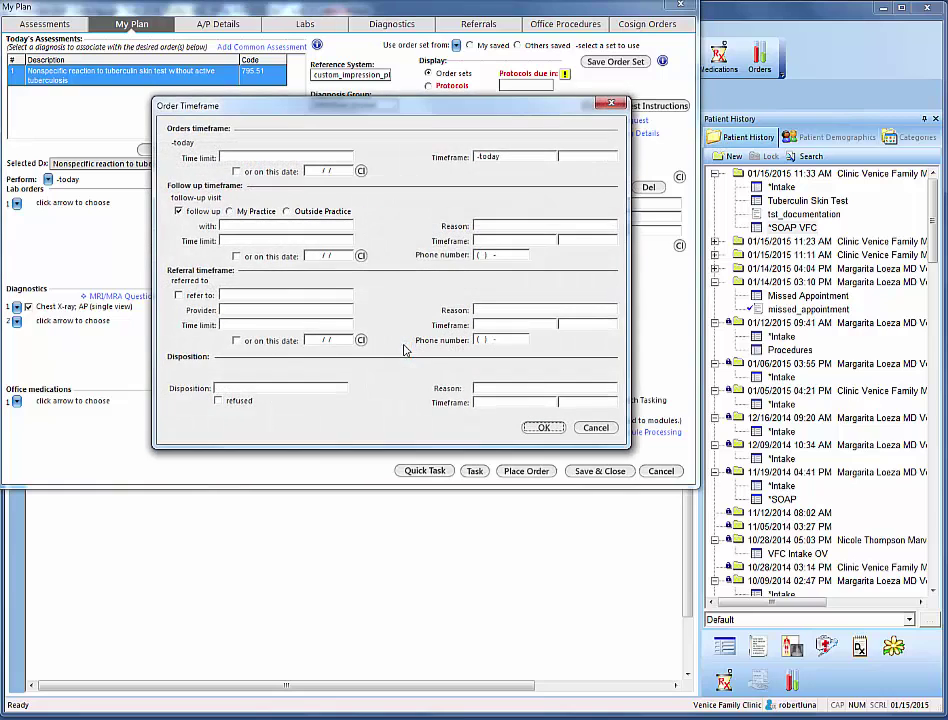
pyautogui.click(260, 227)
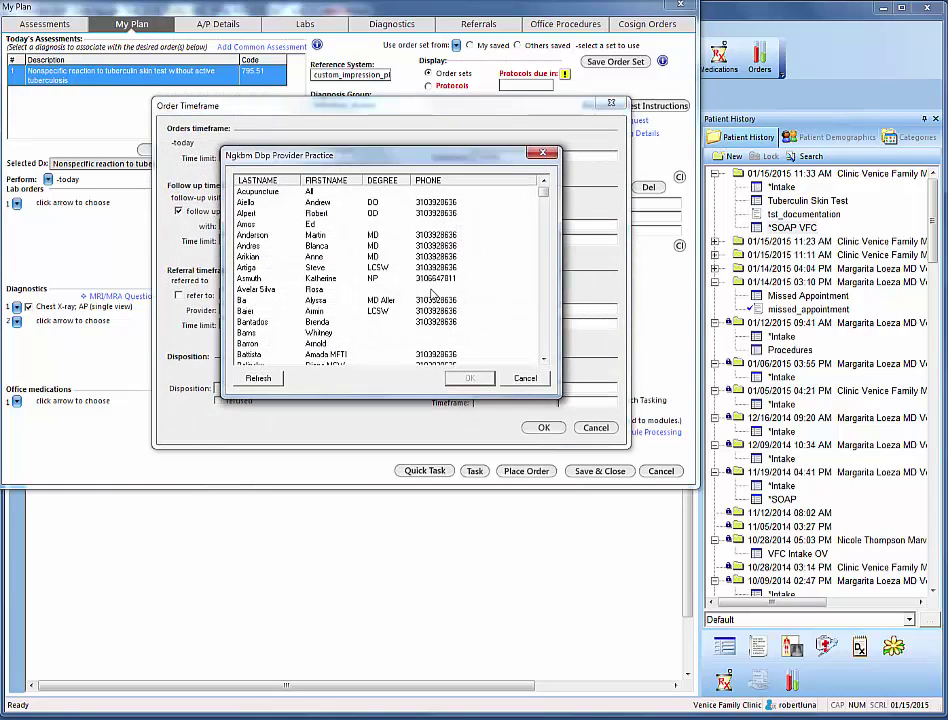
pyautogui.click(522, 379)
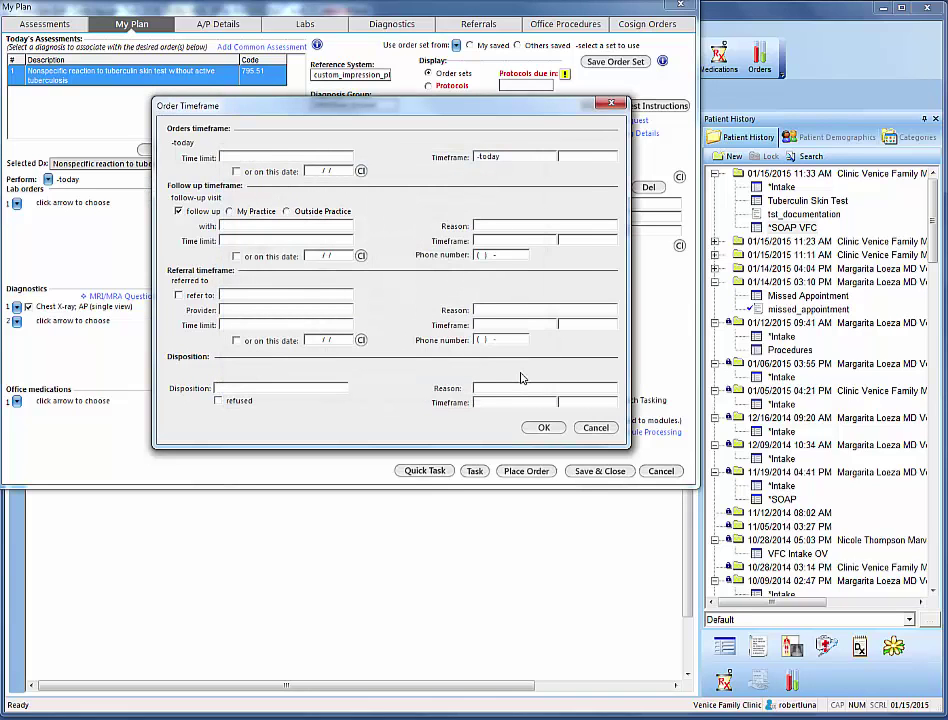
pyautogui.write('MD')
pyautogui.click(508, 226)
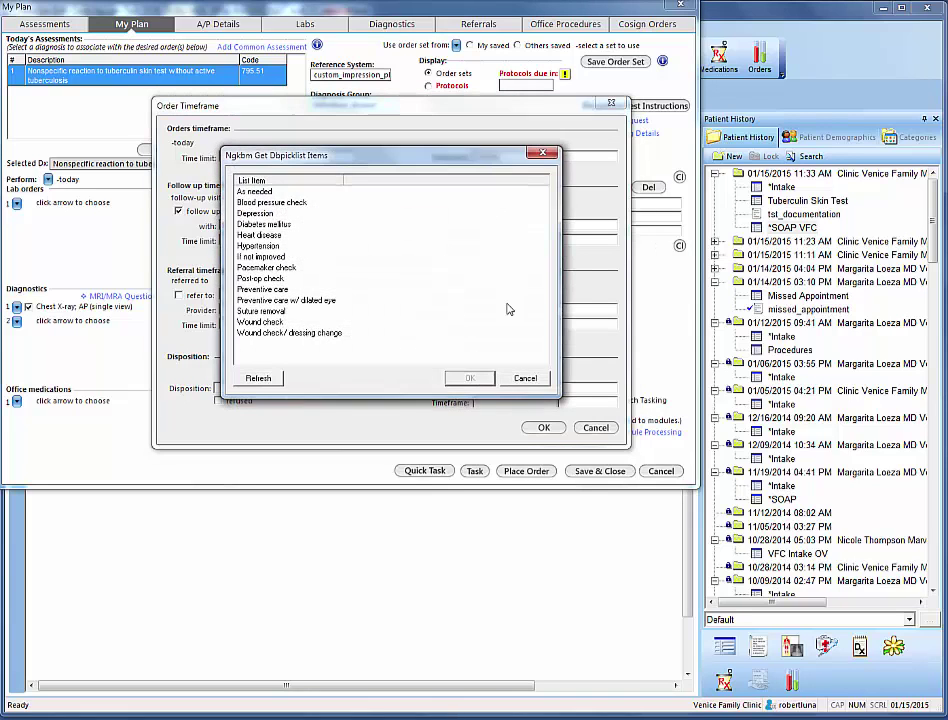
pyautogui.click(524, 379)
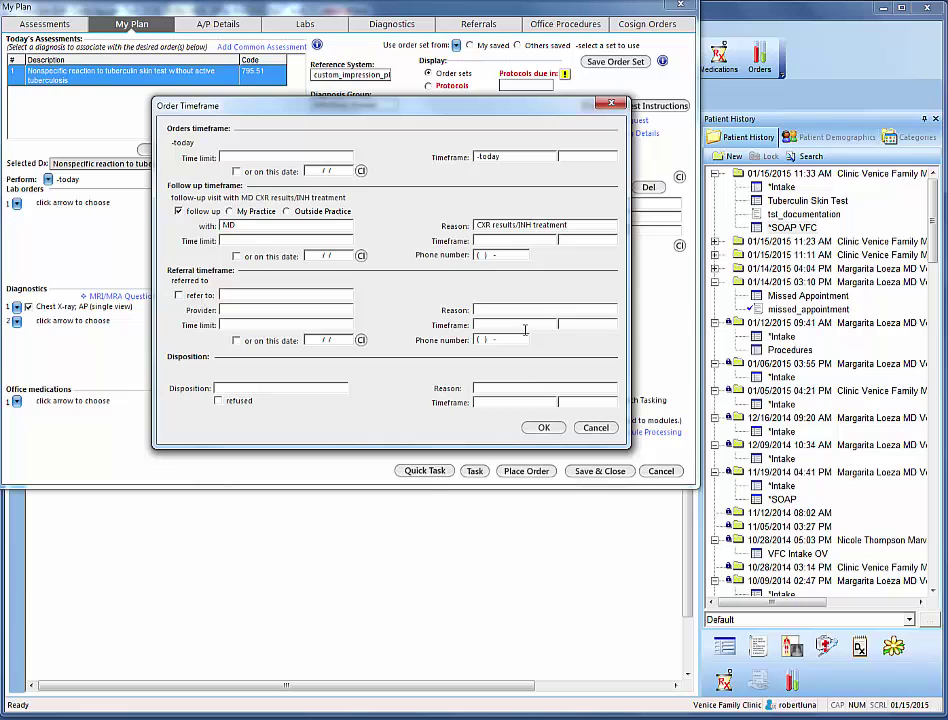
# - Set the follow-up timeframe to 1 week, place the chest X-ray order, and save the plan
pyautogui.click(497, 242)
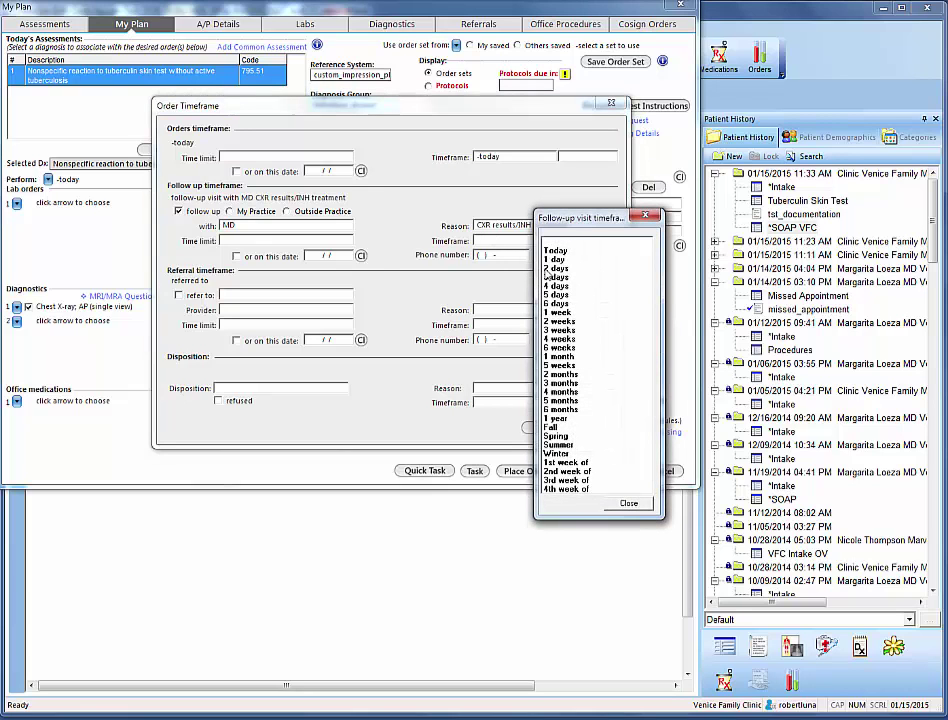
pyautogui.click(558, 313)
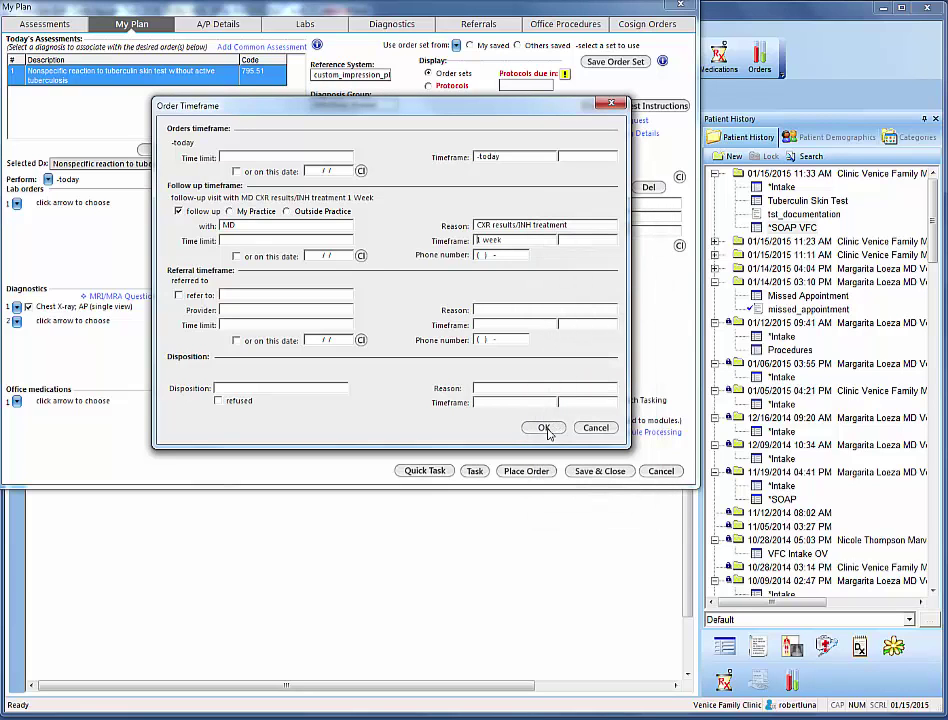
pyautogui.click(543, 428)
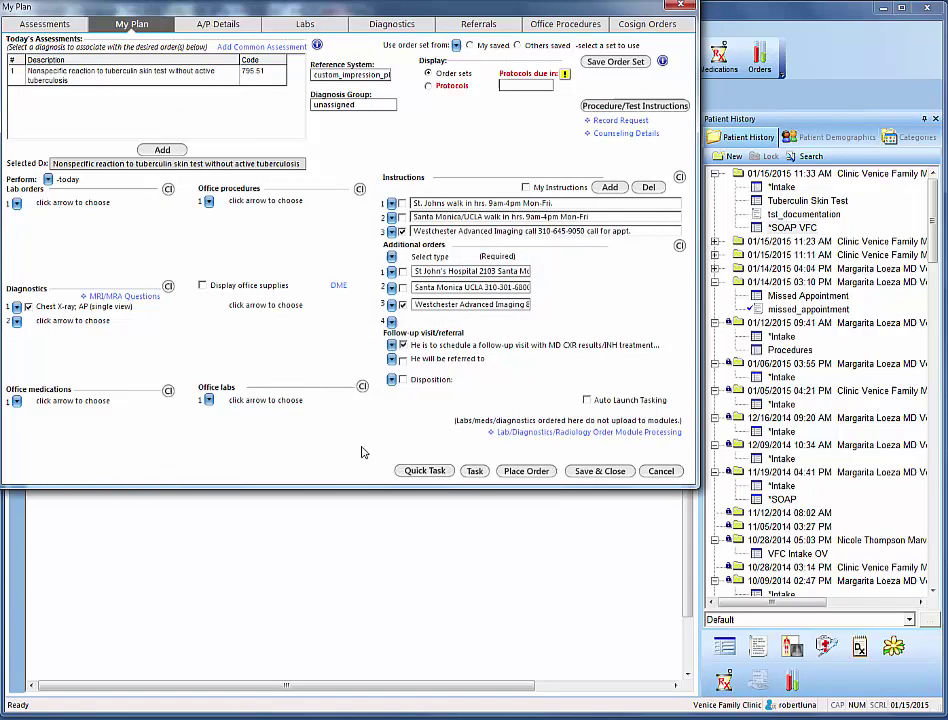
pyautogui.click(532, 475)
pyautogui.click(609, 476)
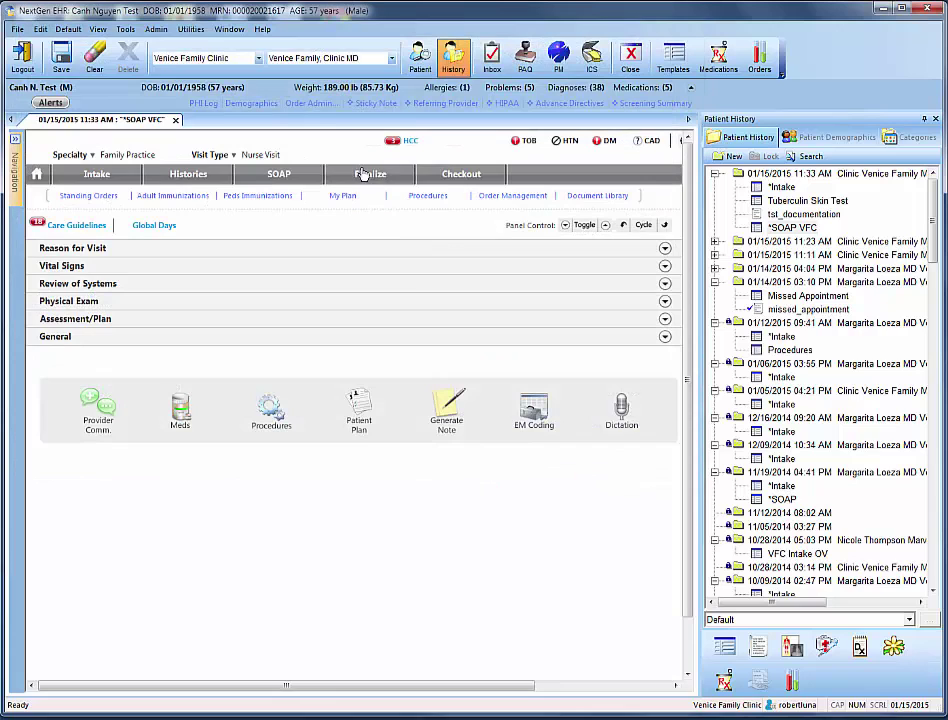
# - From Checkout's Diagnostics list, create a requisition for the Chest X-ray AP (single view) order
pyautogui.click(452, 176)
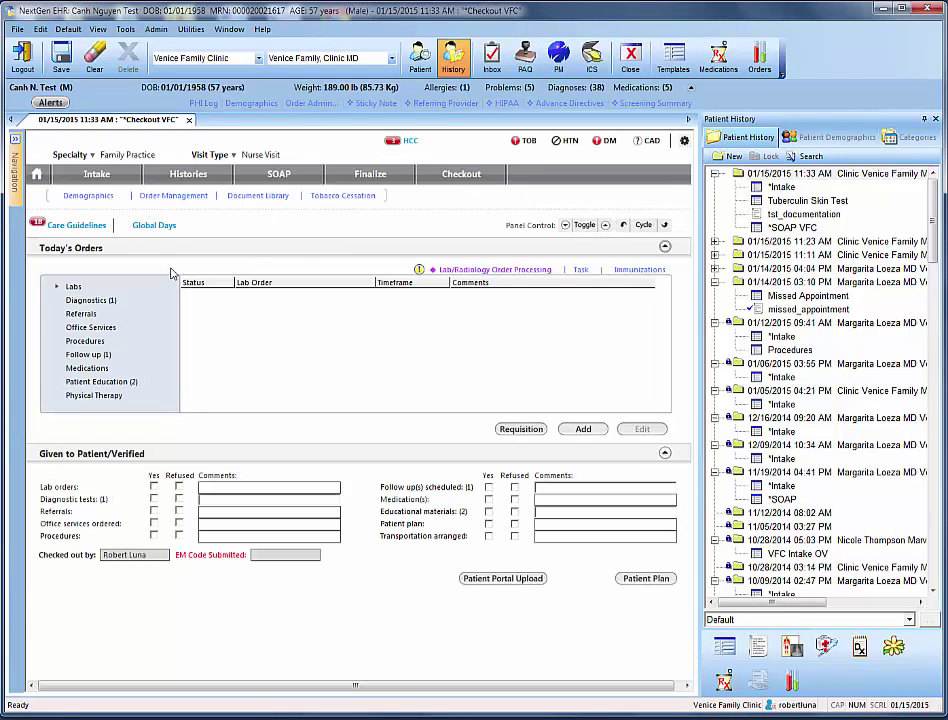
pyautogui.click(100, 301)
pyautogui.click(245, 295)
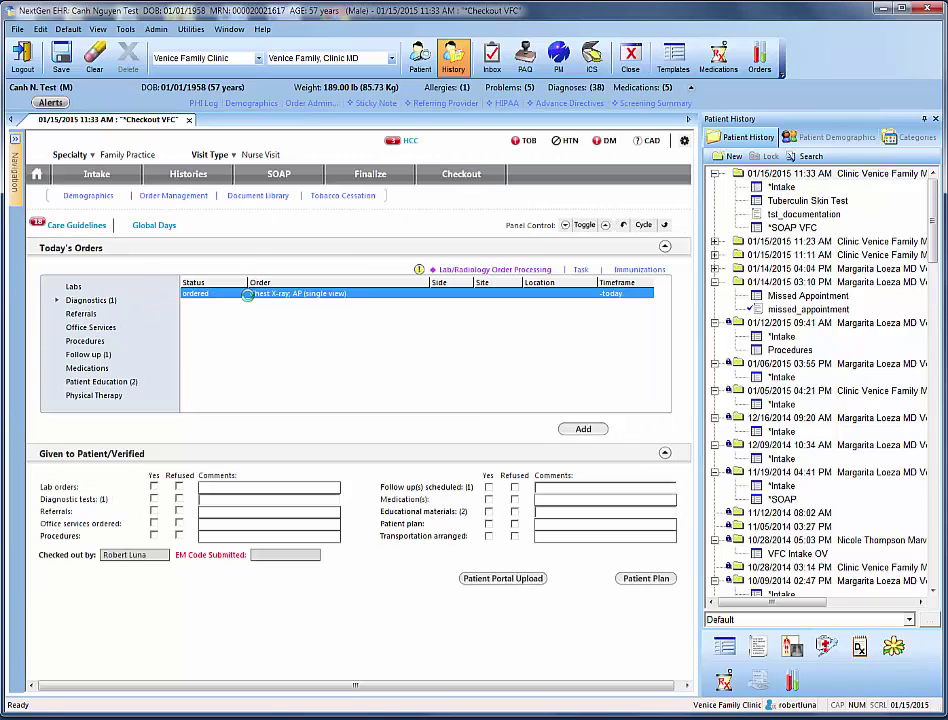
pyautogui.click(521, 431)
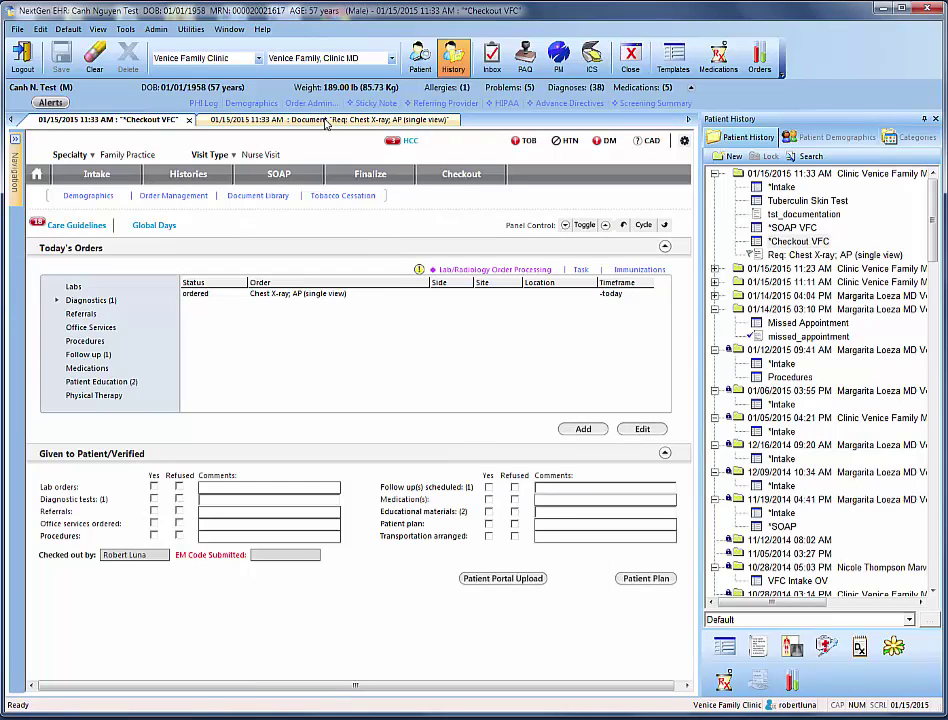
# - Add 'Westchester' to the chest X-ray requisition's Requisition heading, save, and close it
pyautogui.click(326, 122)
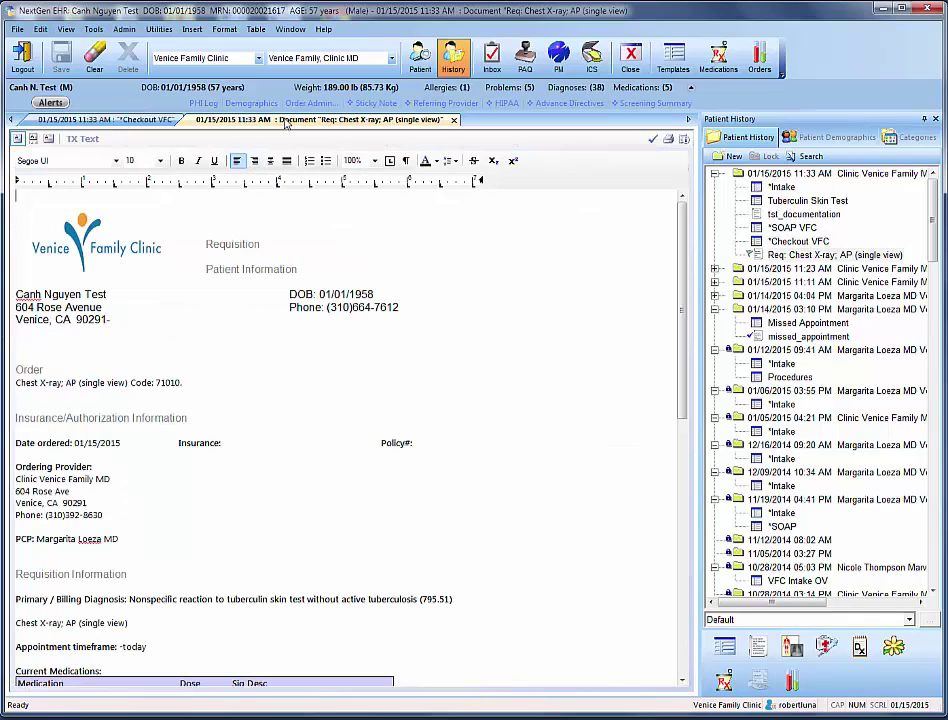
pyautogui.moveTo(205, 245); pyautogui.dragTo(263, 247)
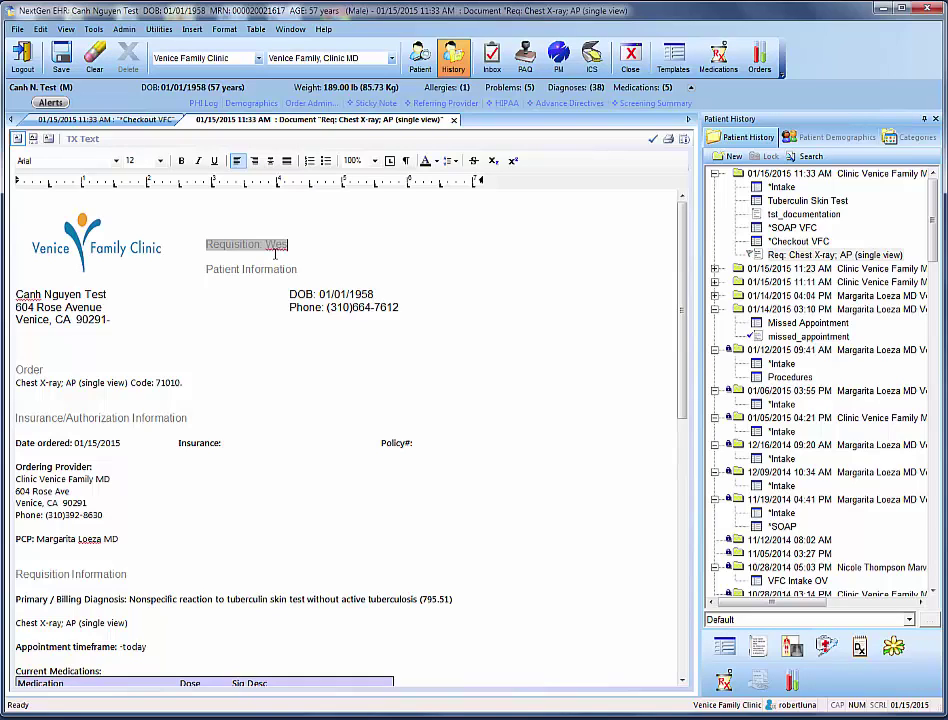
pyautogui.write('Westchester')
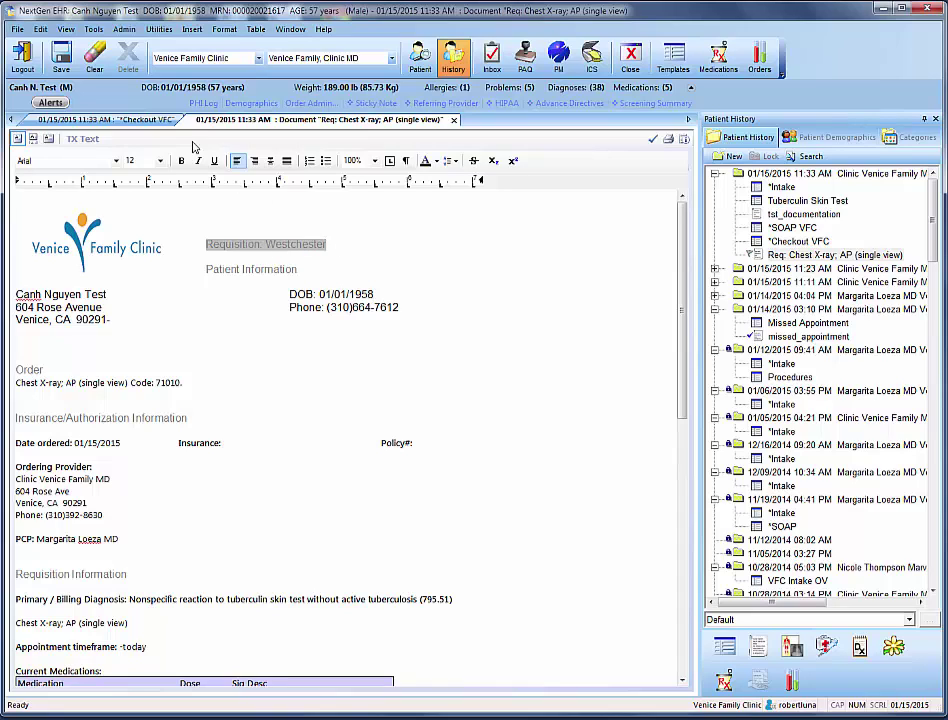
pyautogui.click(61, 55)
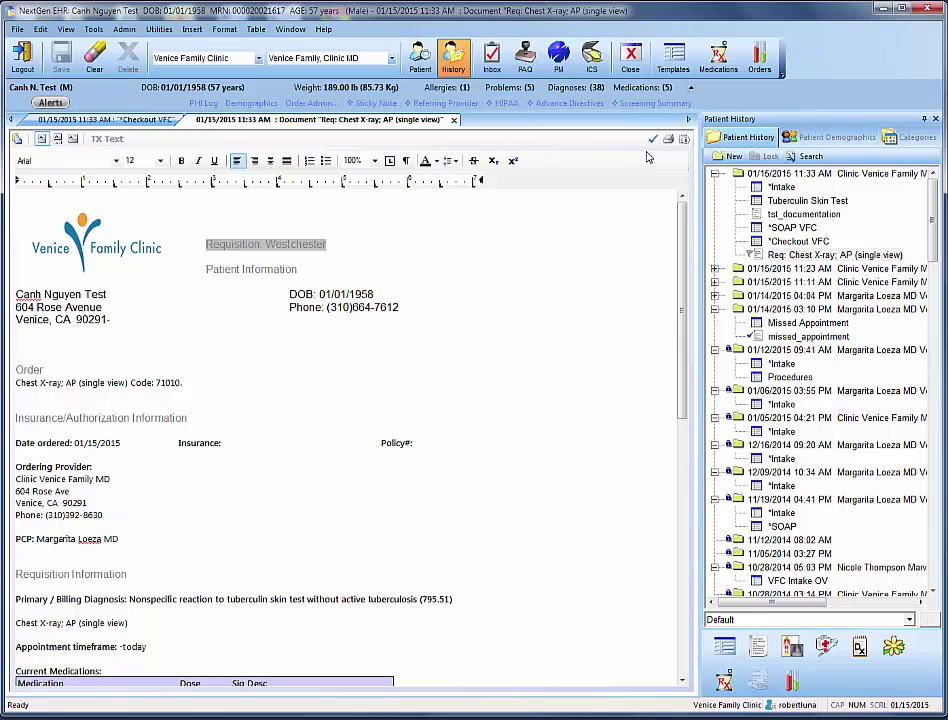
pyautogui.click(453, 120)
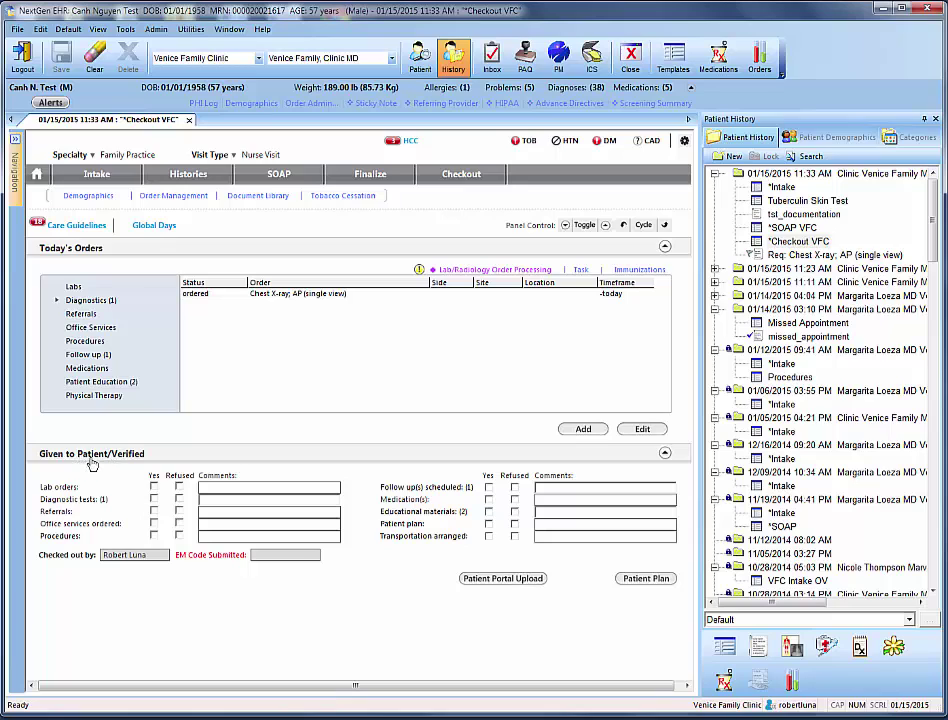
# - Mark Diagnostic tests and Follow up(s) scheduled as Yes, then go to the Finalize template
pyautogui.click(154, 499)
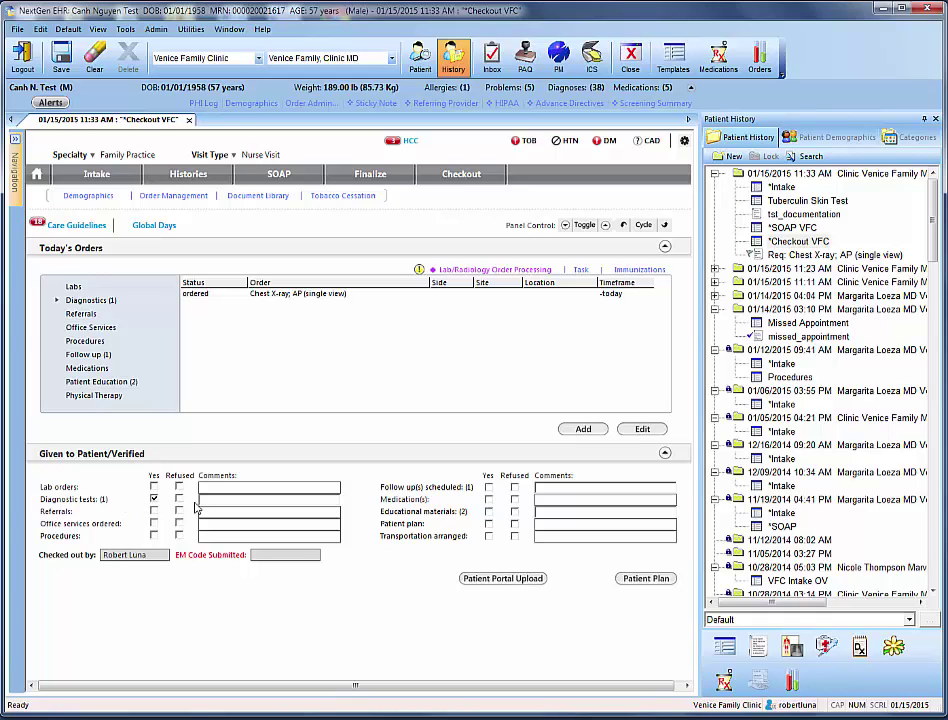
pyautogui.click(488, 487)
pyautogui.click(366, 175)
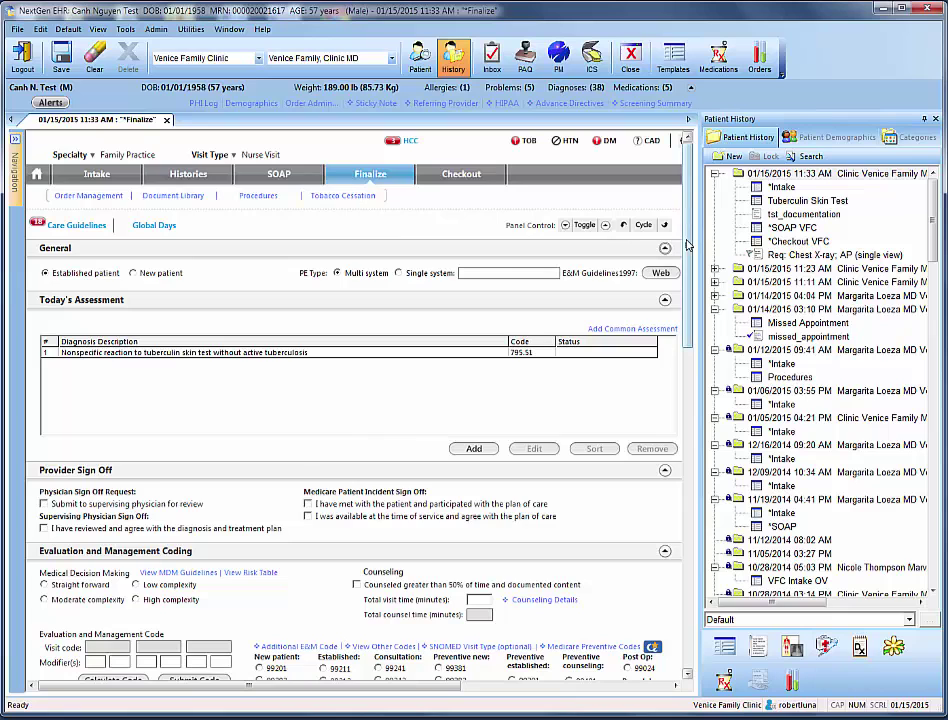
# - Calculate the E&M code and submit 99211, accepting the queue-priority prompt
pyautogui.moveTo(687, 245); pyautogui.dragTo(688, 339)
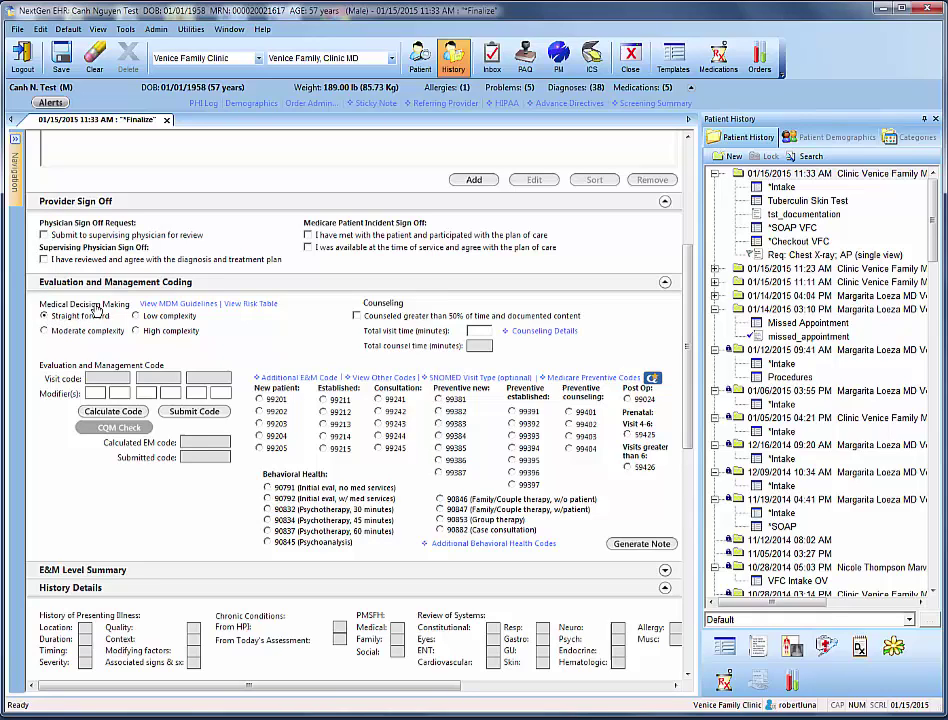
pyautogui.click(115, 411)
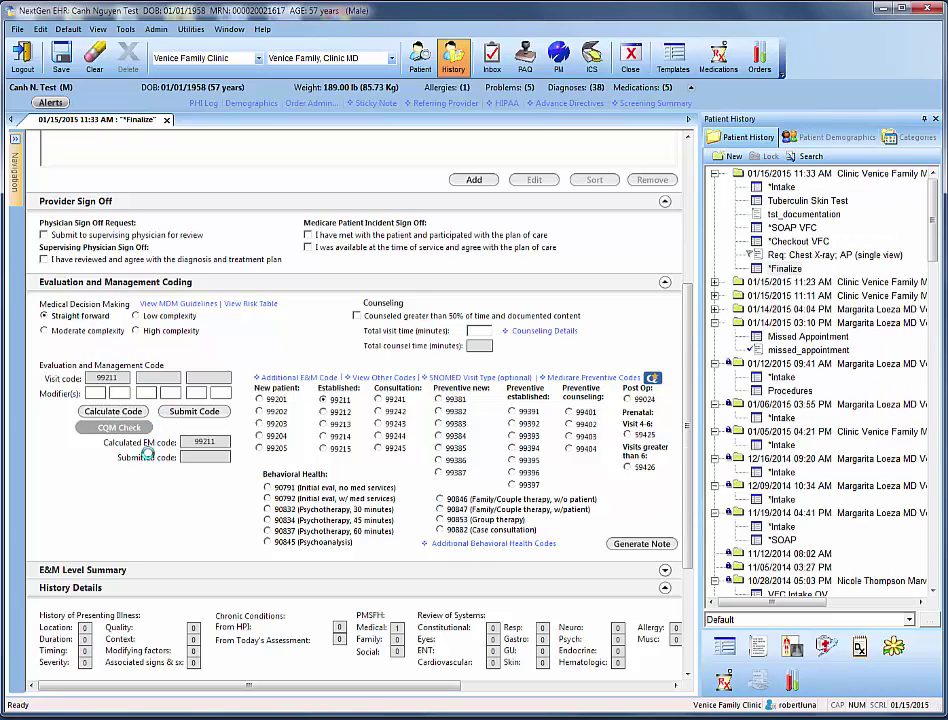
pyautogui.click(191, 412)
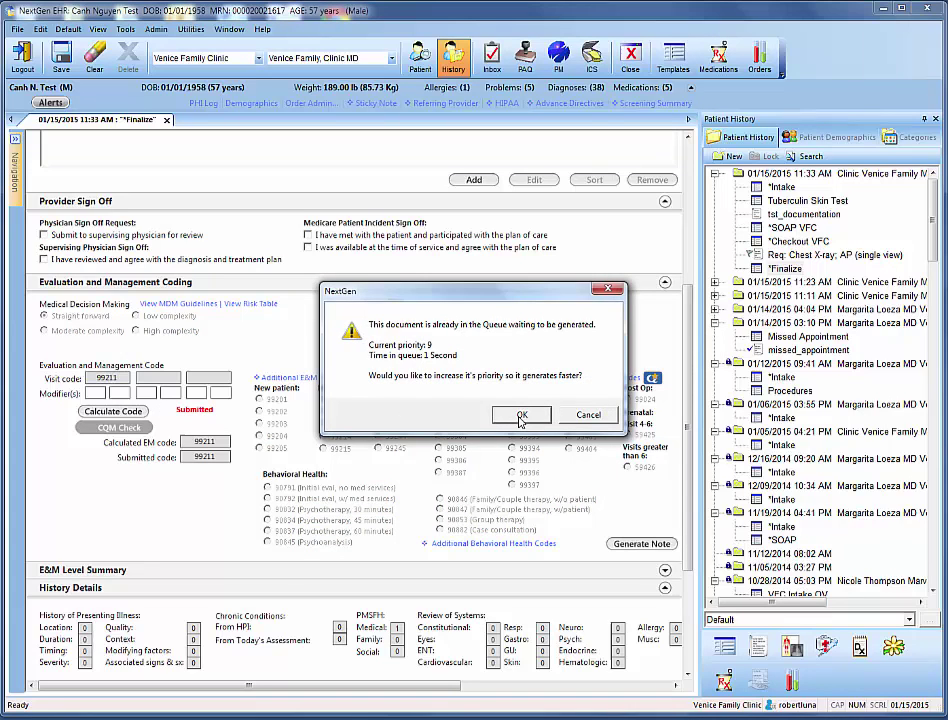
pyautogui.click(520, 418)
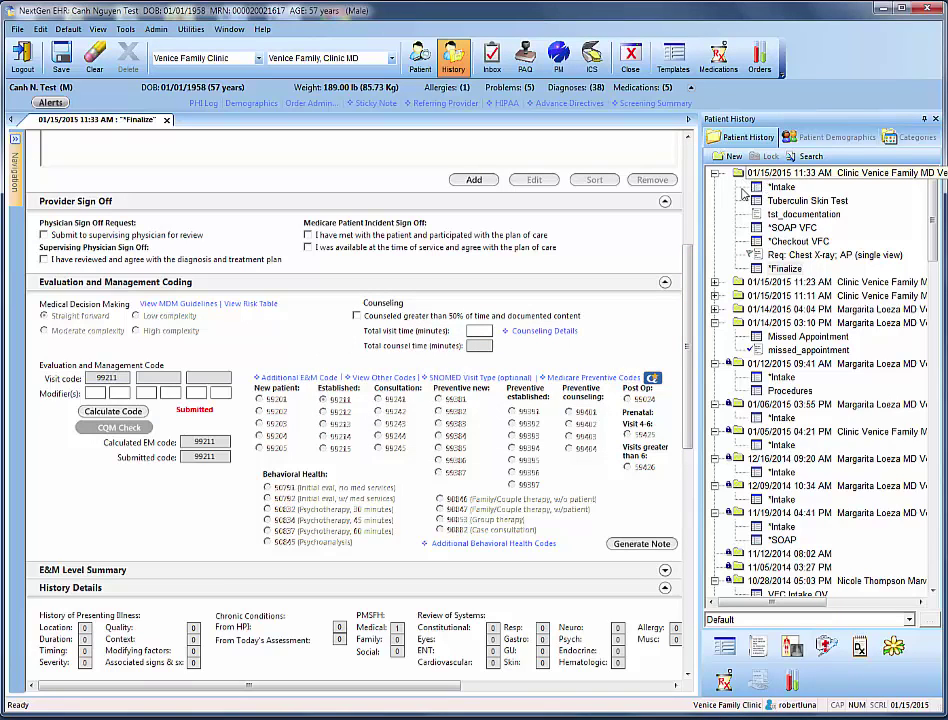
# - Reload the Patient History tree three times with the Default dropdown's <Refresh> option
pyautogui.click(910, 620)
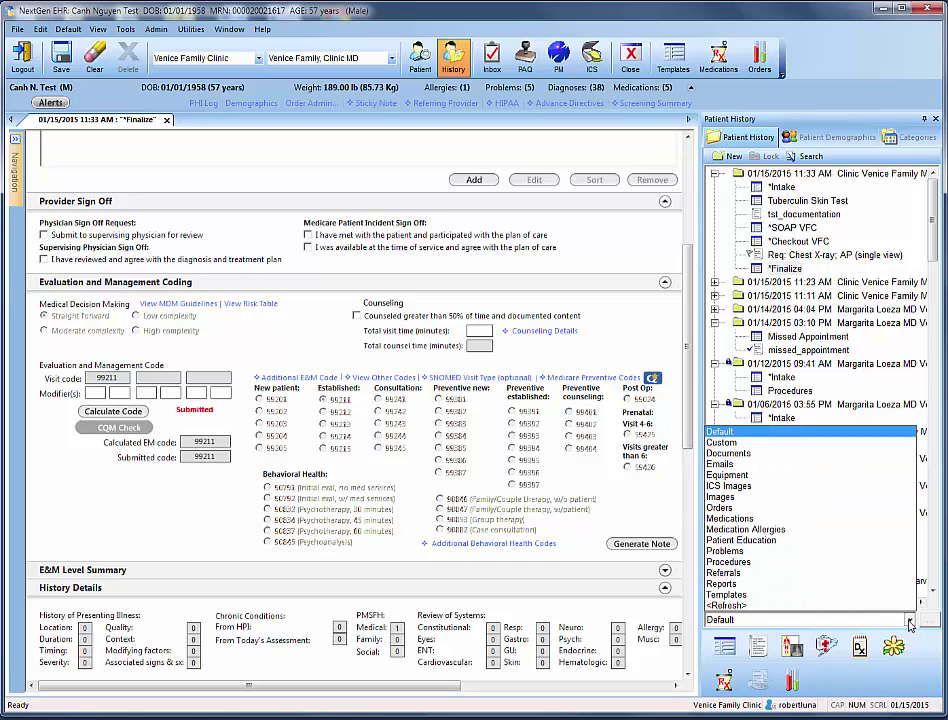
pyautogui.click(757, 604)
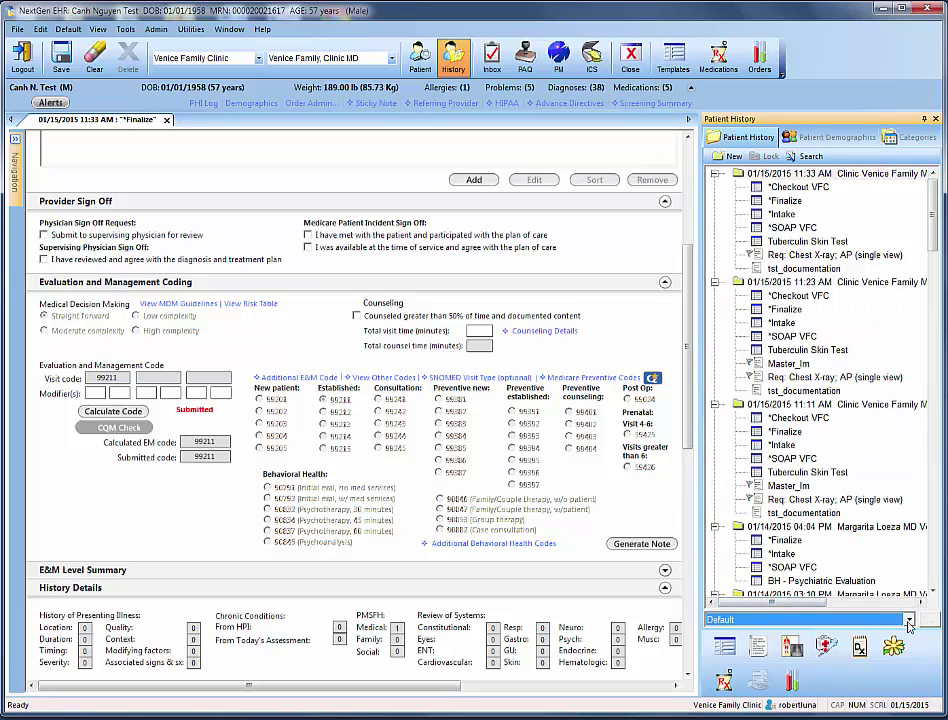
pyautogui.click(868, 620)
pyautogui.click(727, 607)
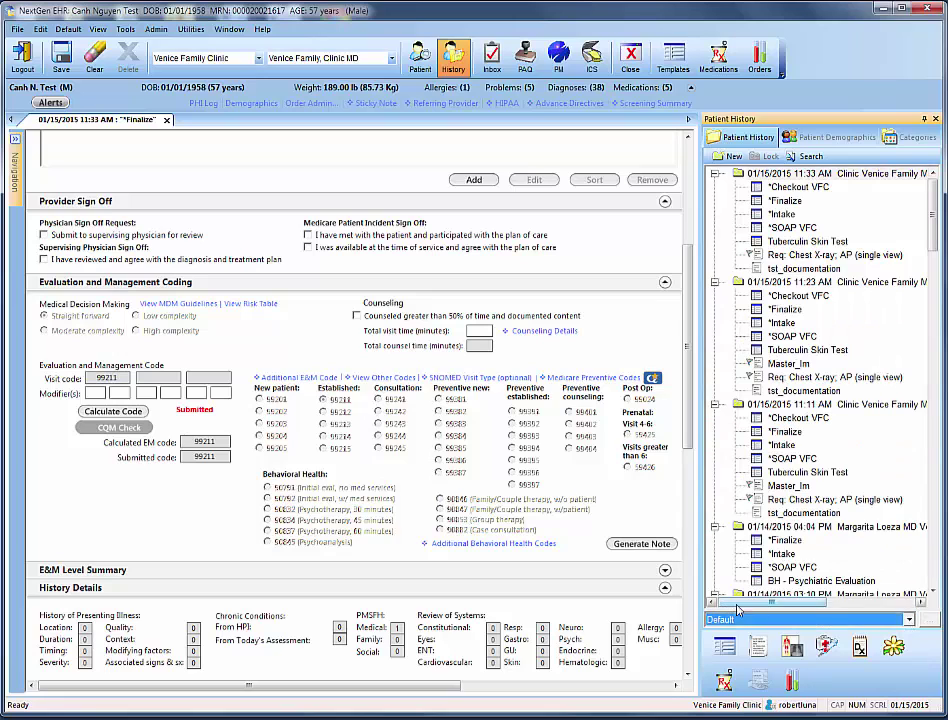
pyautogui.click(812, 621)
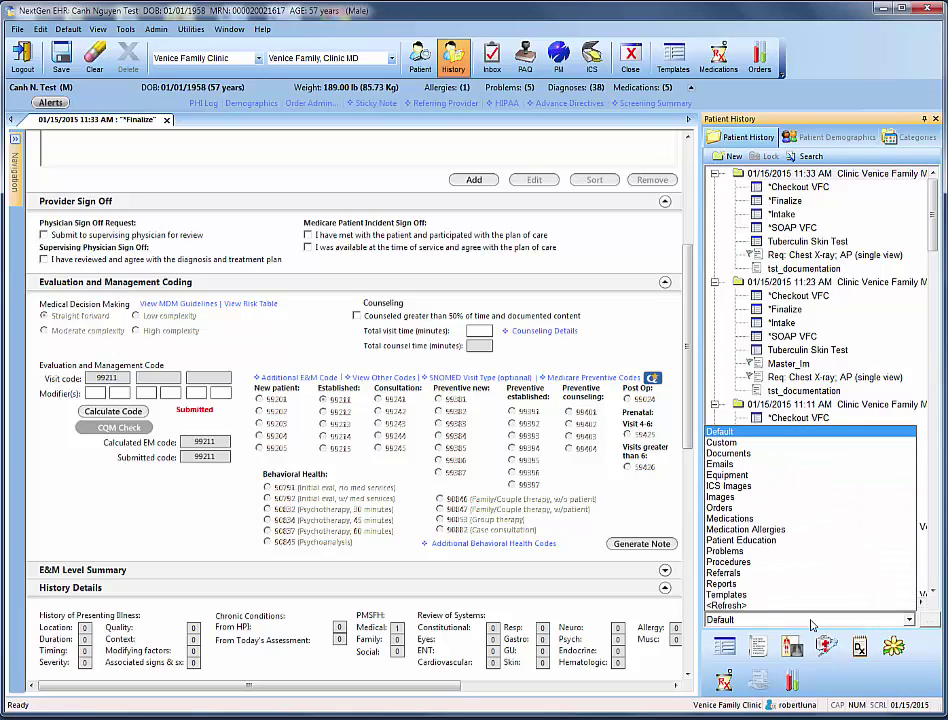
pyautogui.click(738, 607)
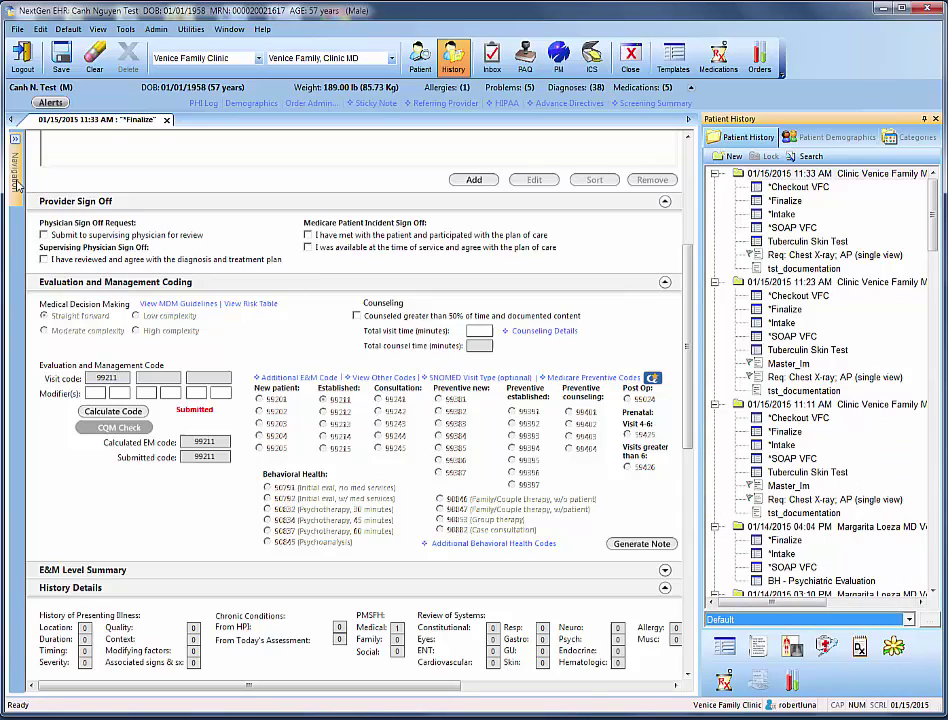
# - Preview the Master_Im note from the Navigation panel, scroll through it, and close it
pyautogui.moveTo(15, 142)
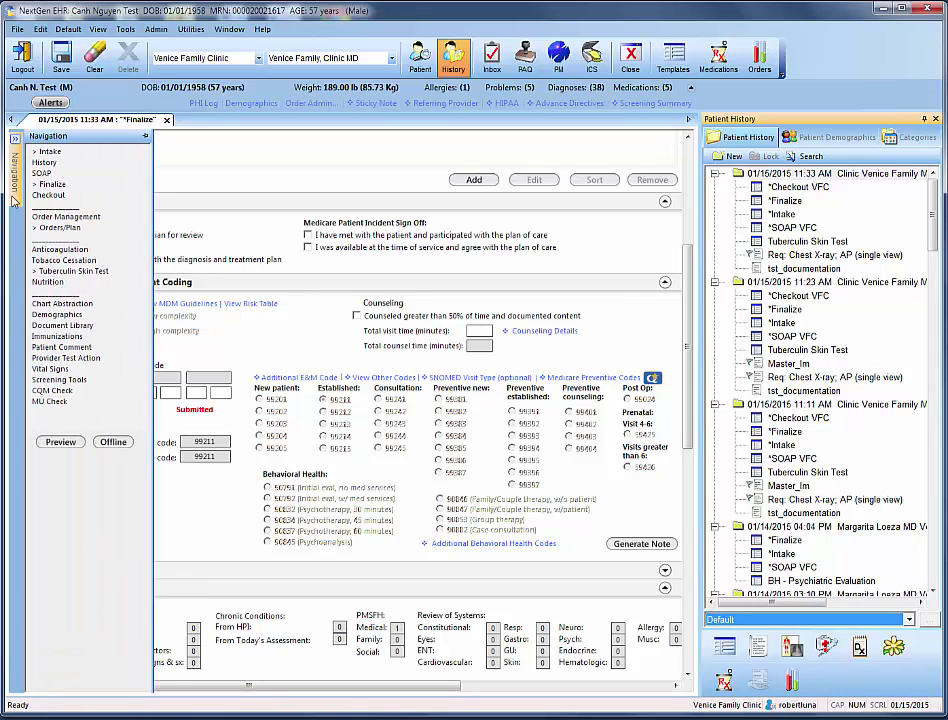
pyautogui.click(57, 443)
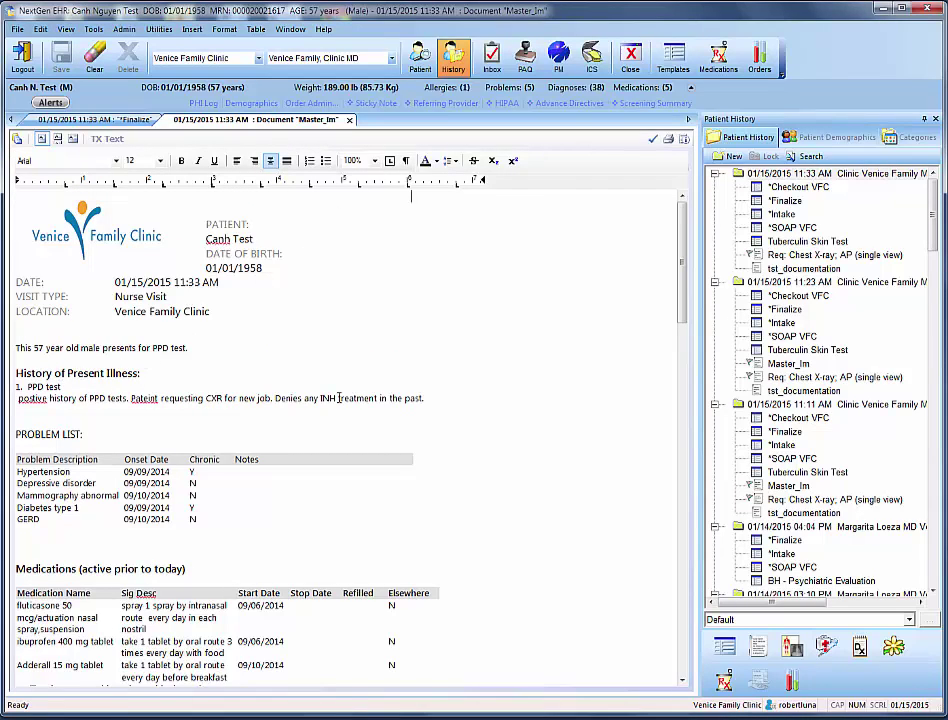
pyautogui.moveTo(680, 273); pyautogui.dragTo(673, 474)
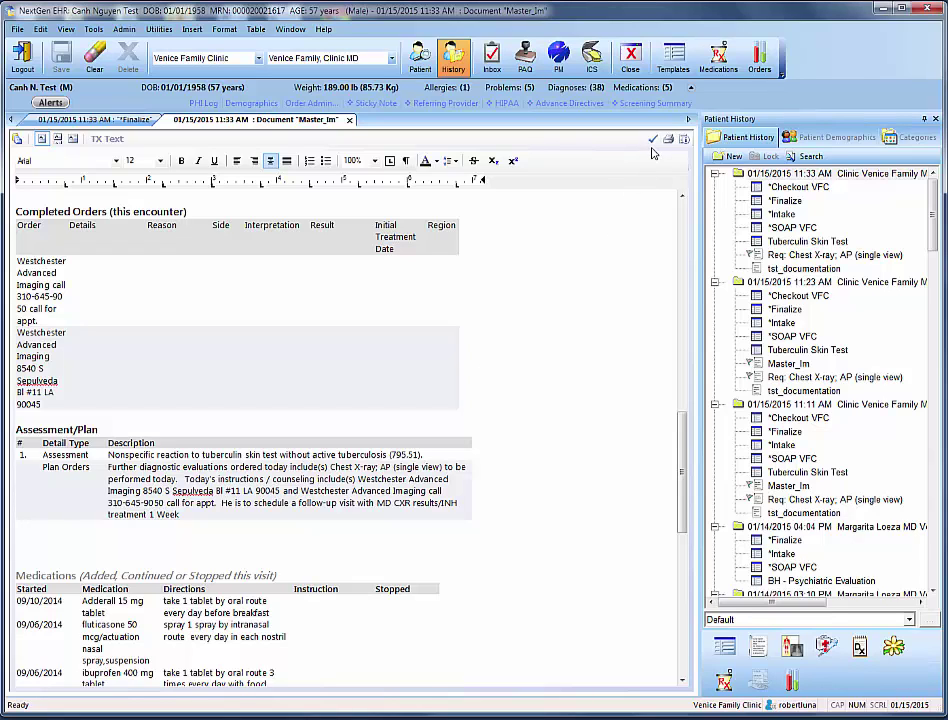
pyautogui.click(349, 119)
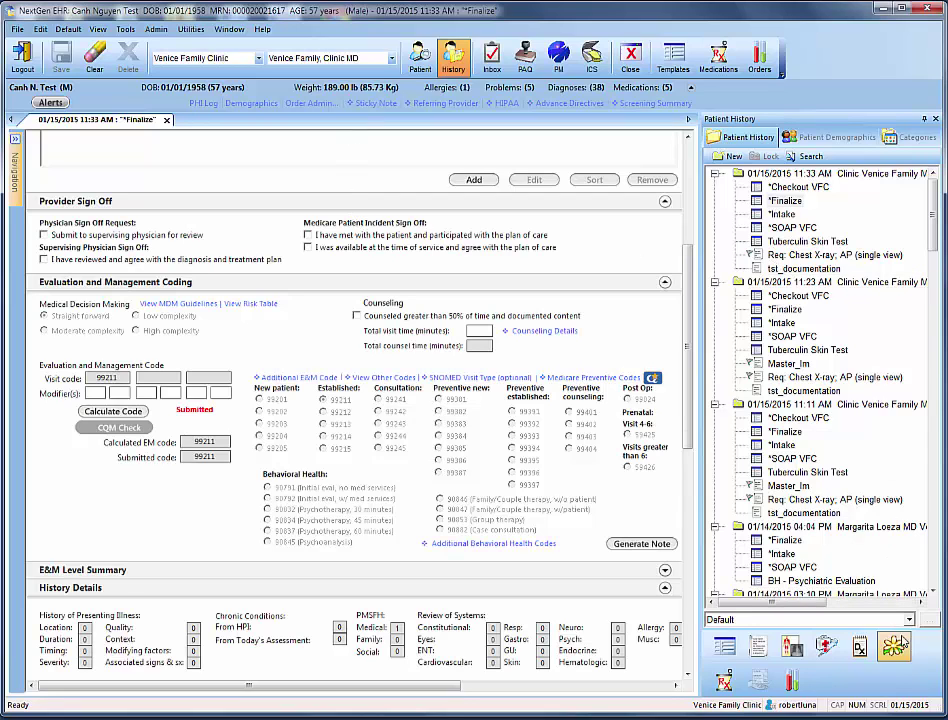
# - Refresh Patient History, open the Chest X-ray AP (single view) requisition, and print it
pyautogui.click(811, 619)
pyautogui.click(811, 612)
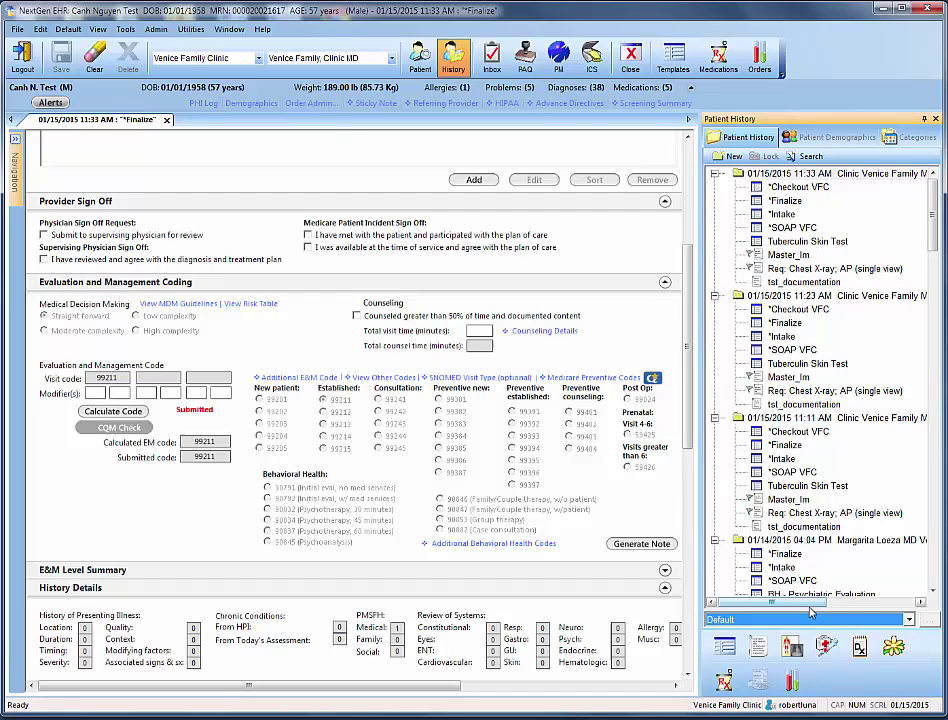
pyautogui.doubleClick(795, 270)
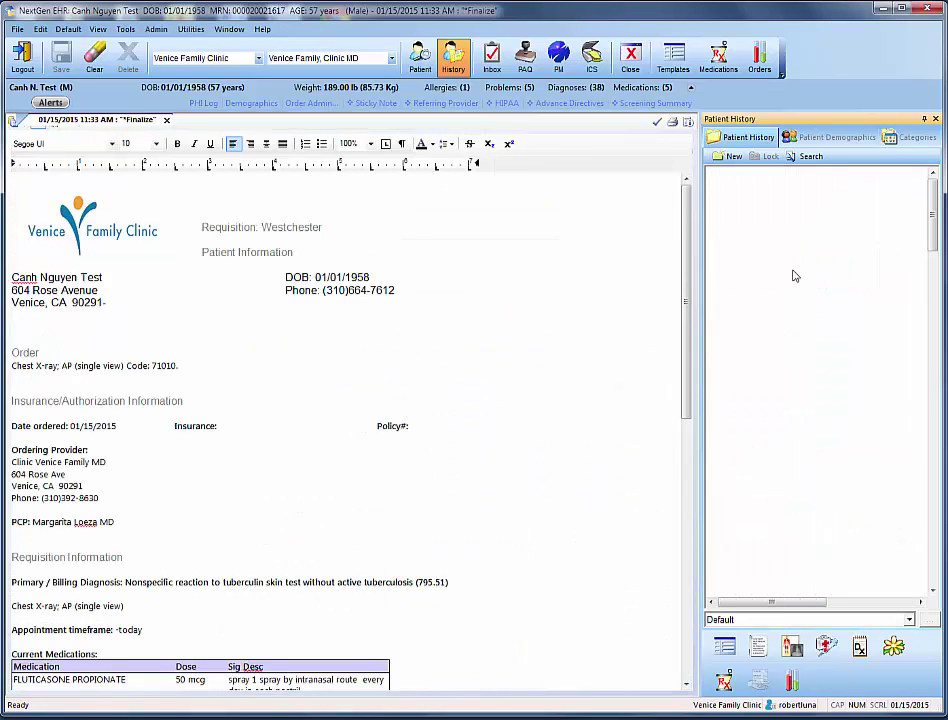
pyautogui.click(670, 143)
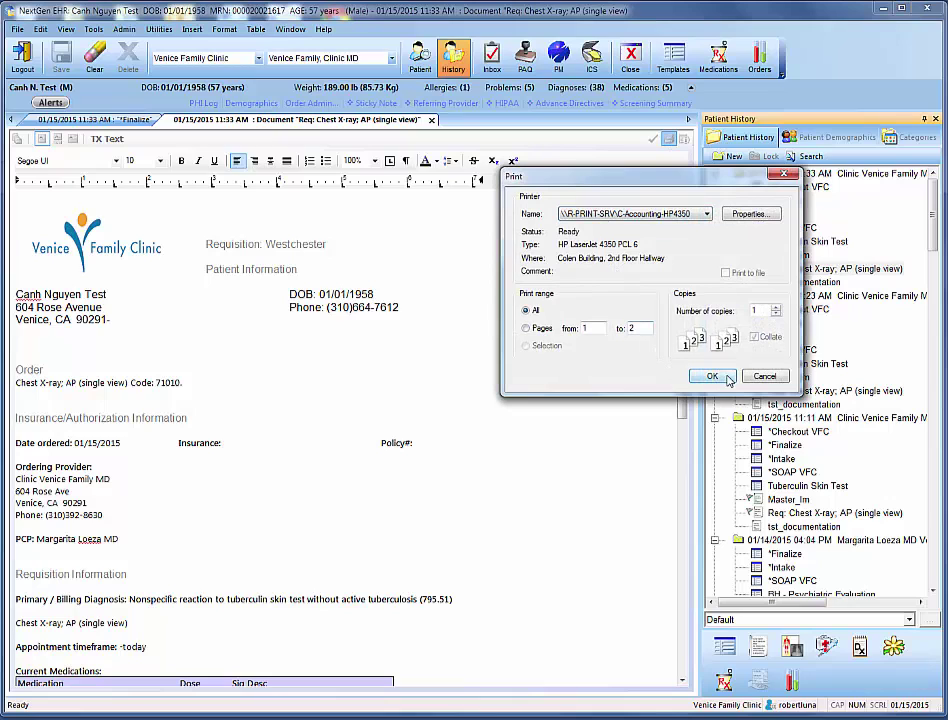
pyautogui.click(763, 377)
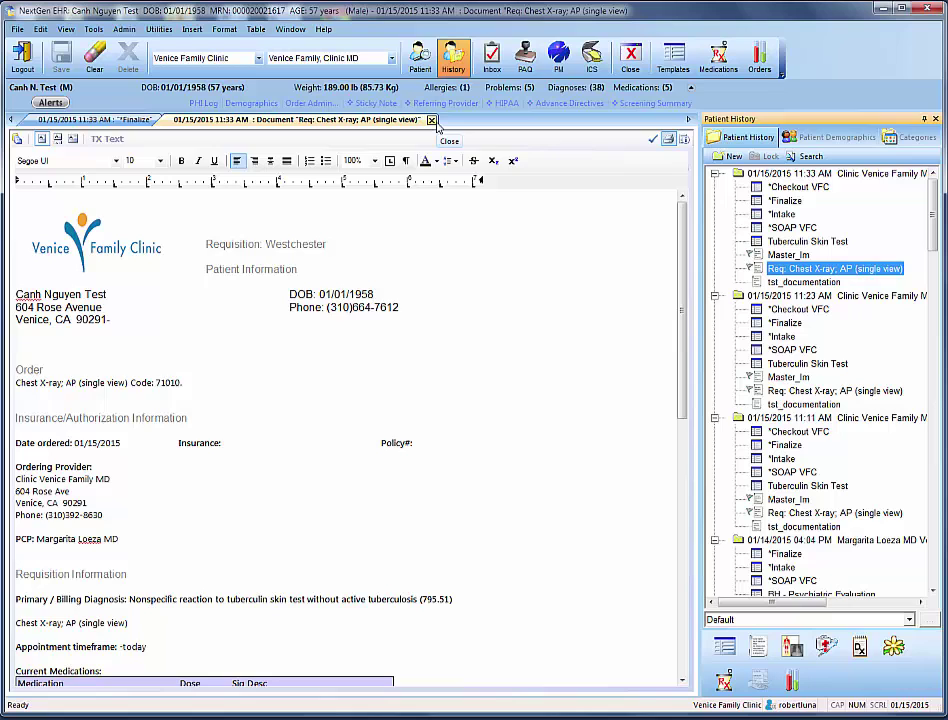
# - Close the requisition and add the supervising physician as the review task recipient
pyautogui.click(431, 120)
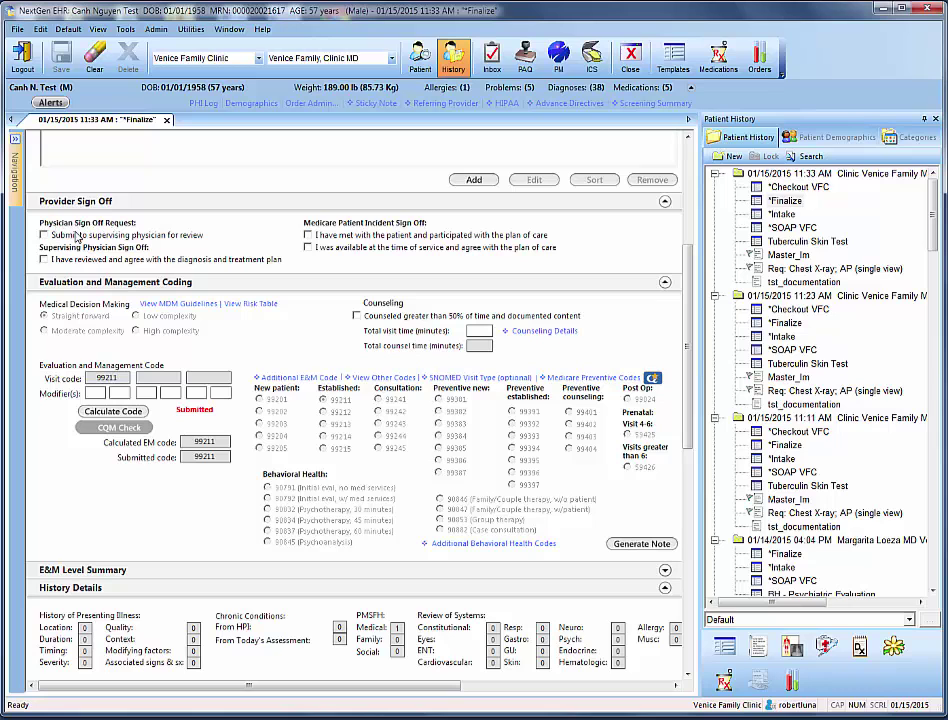
pyautogui.click(43, 235)
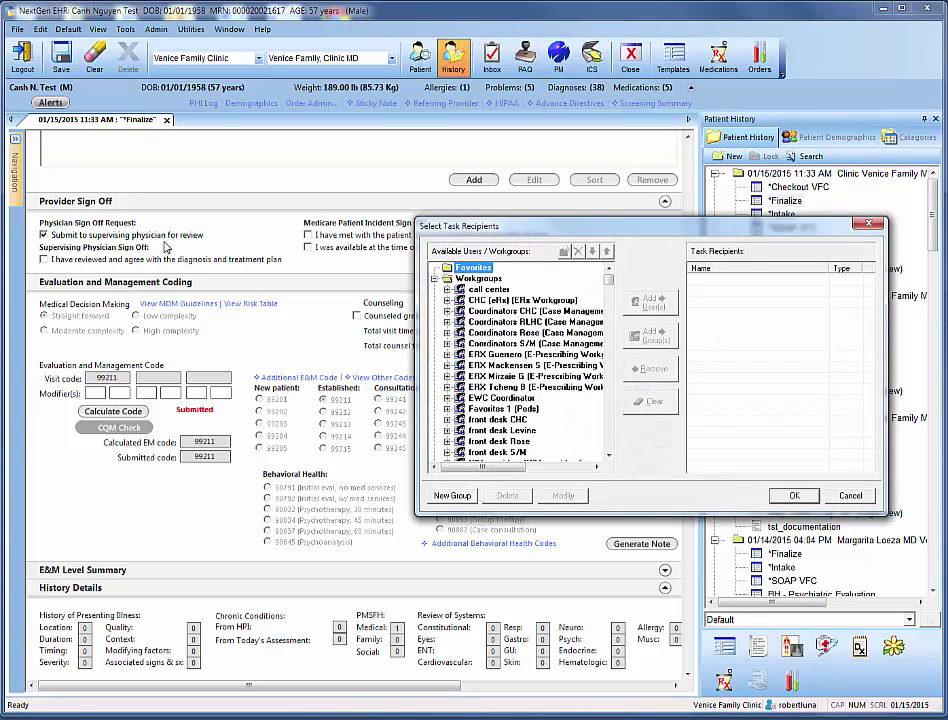
pyautogui.moveTo(609, 284); pyautogui.dragTo(611, 325)
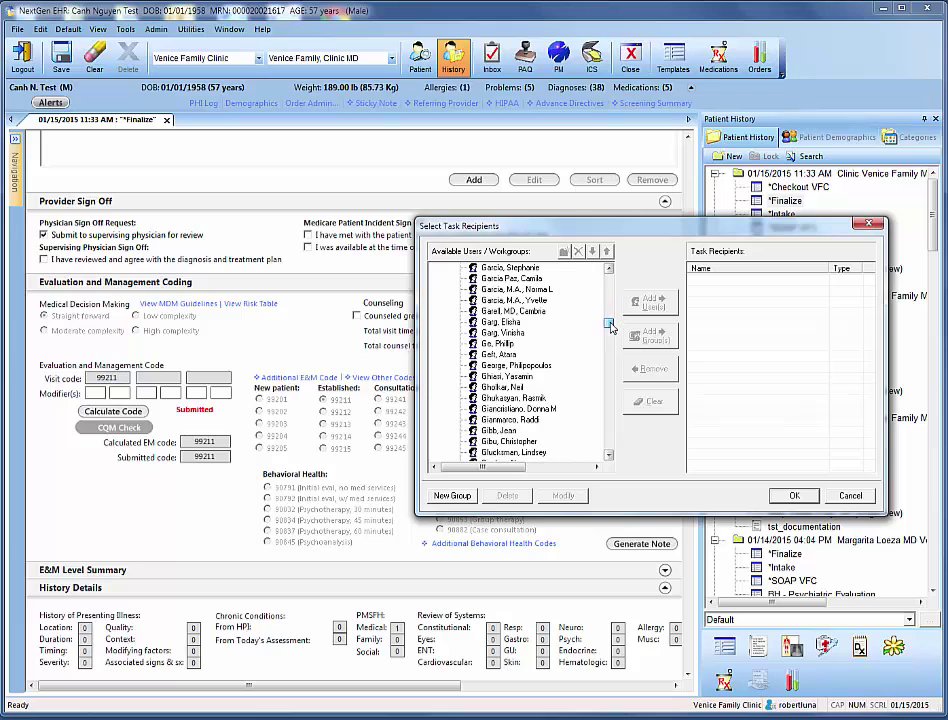
pyautogui.click(518, 408)
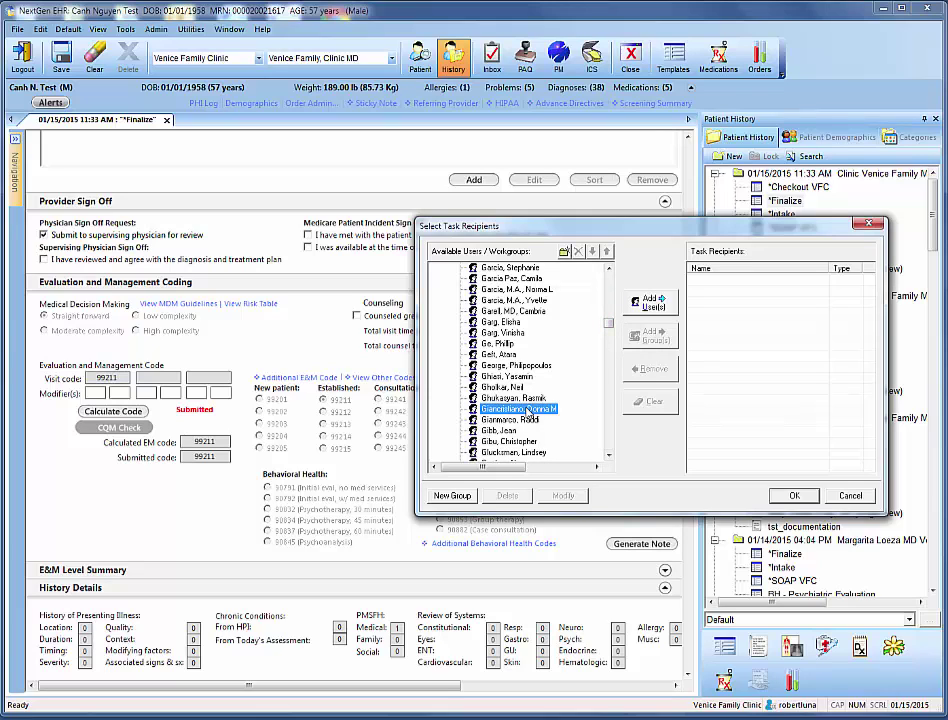
pyautogui.click(653, 305)
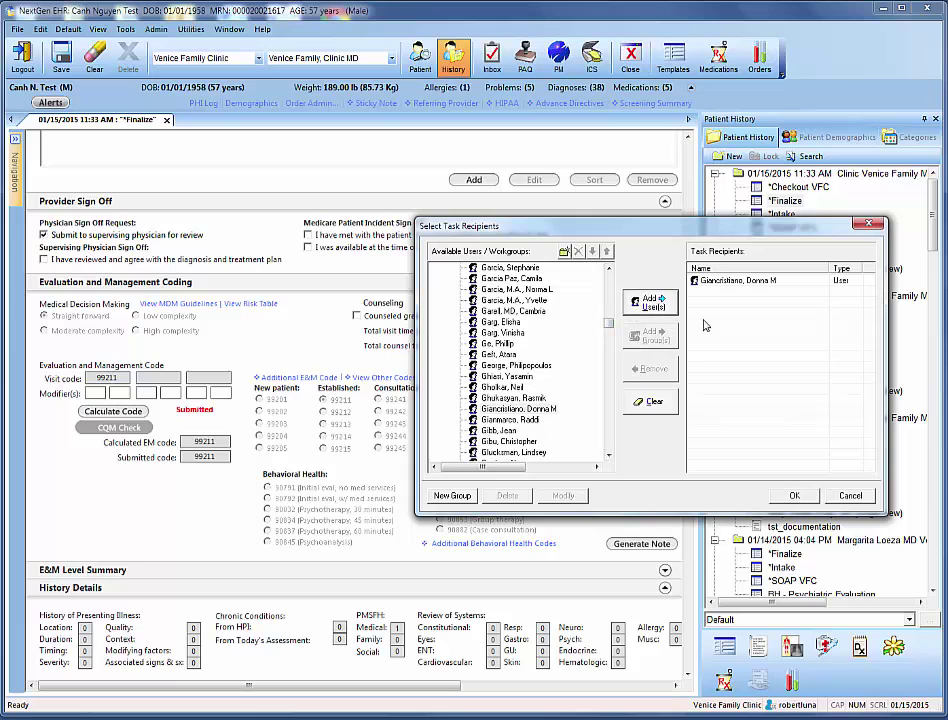
pyautogui.click(794, 497)
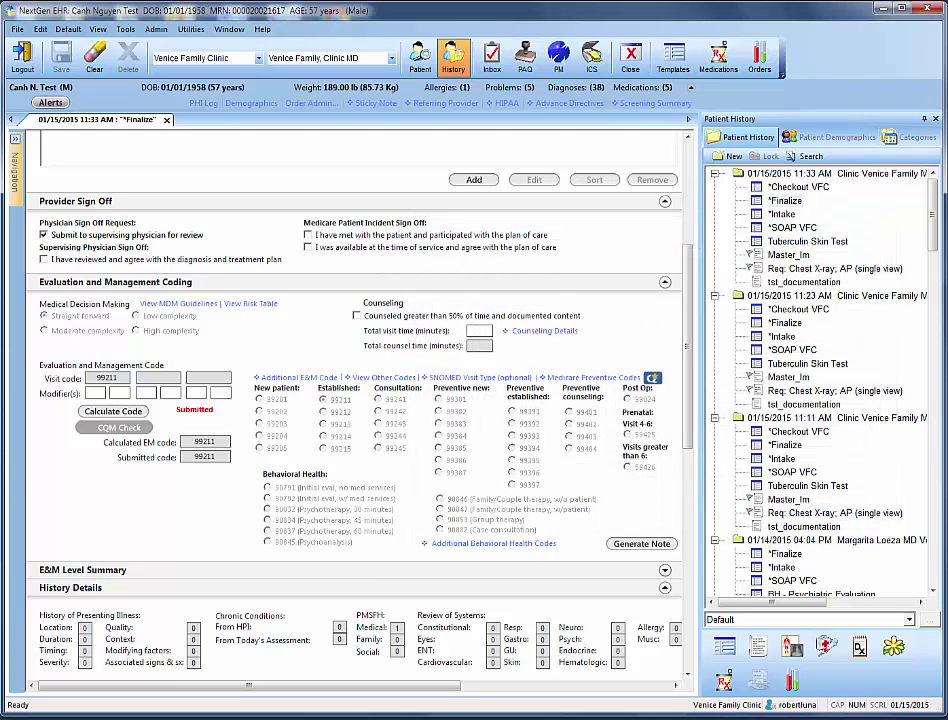